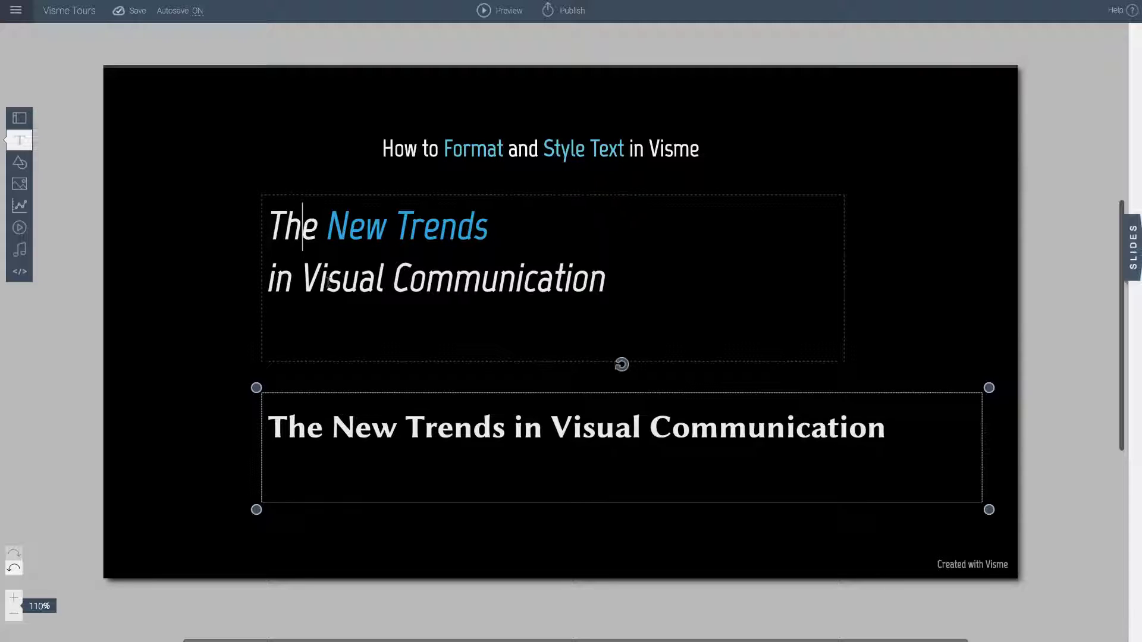
Select the lower heading and look through its font size and advanced spacing settings.
{"action": "left_click_drag", "start_coordinate": [327, 229], "coordinate": [500, 230]}
{"action": "left_click", "coordinate": [149, 259]}
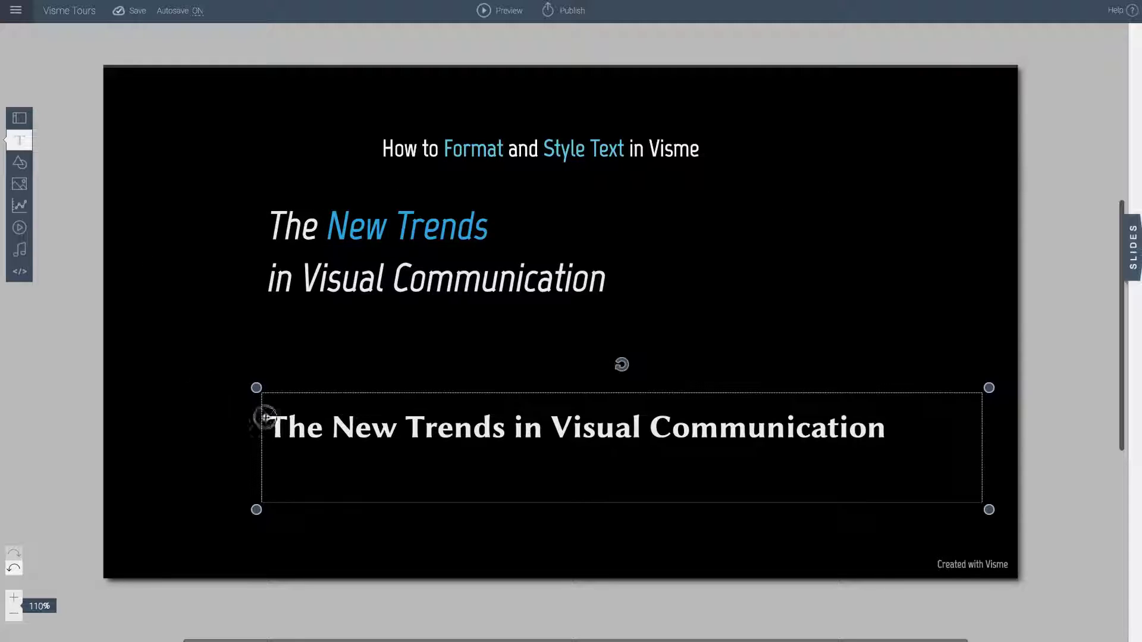
{"action": "left_click", "coordinate": [209, 334]}
{"action": "left_click", "coordinate": [319, 279]}
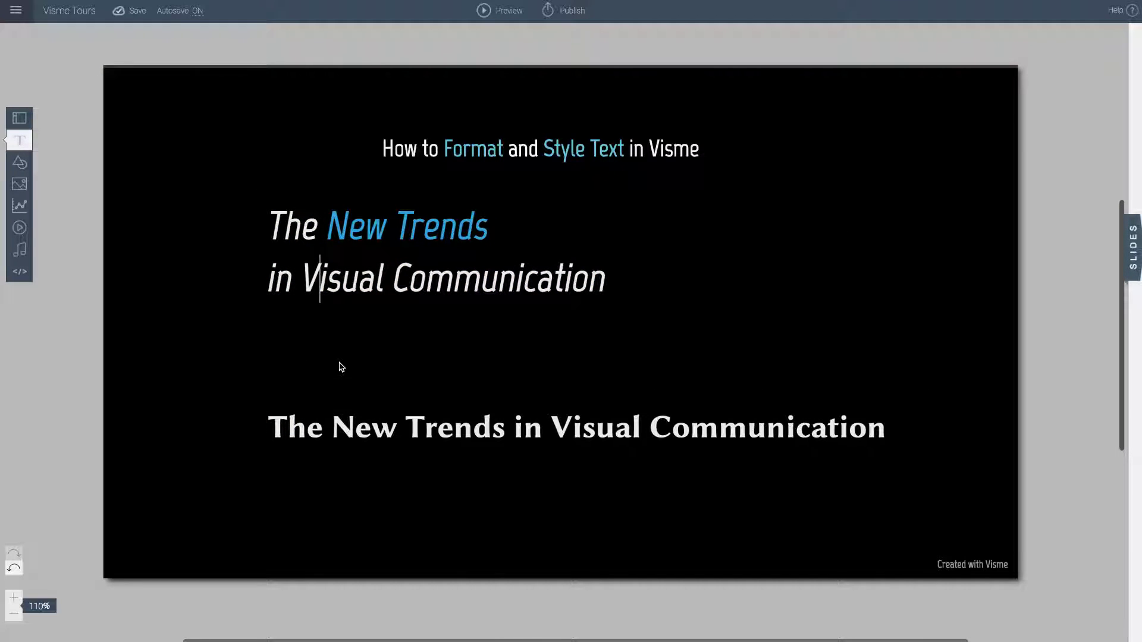
{"action": "double_click", "coordinate": [335, 414]}
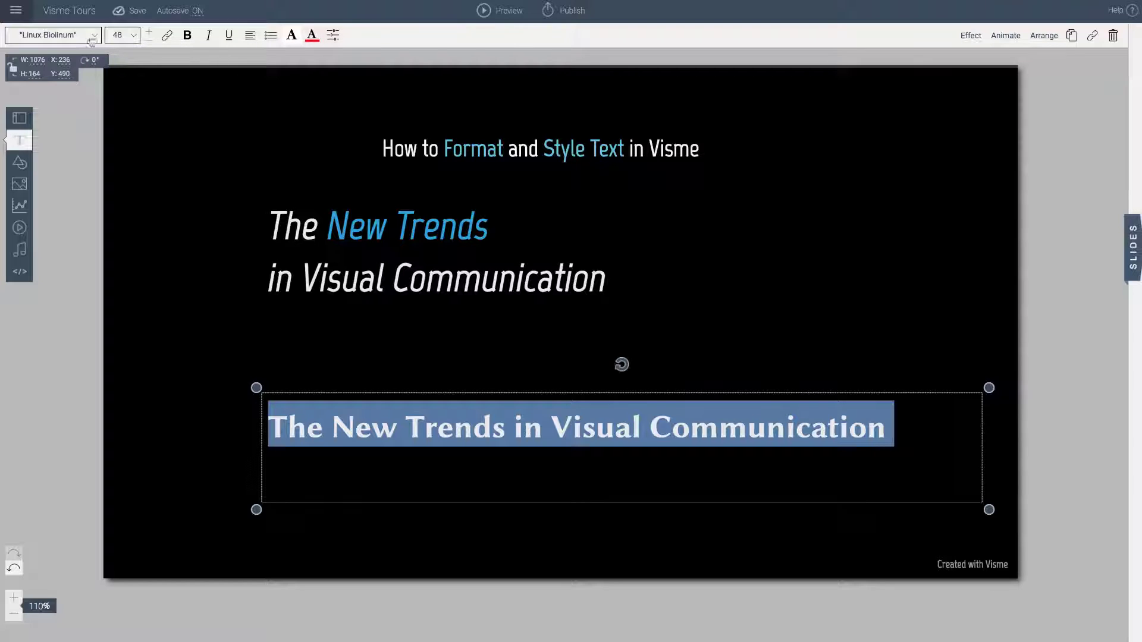
{"action": "left_click", "coordinate": [124, 35]}
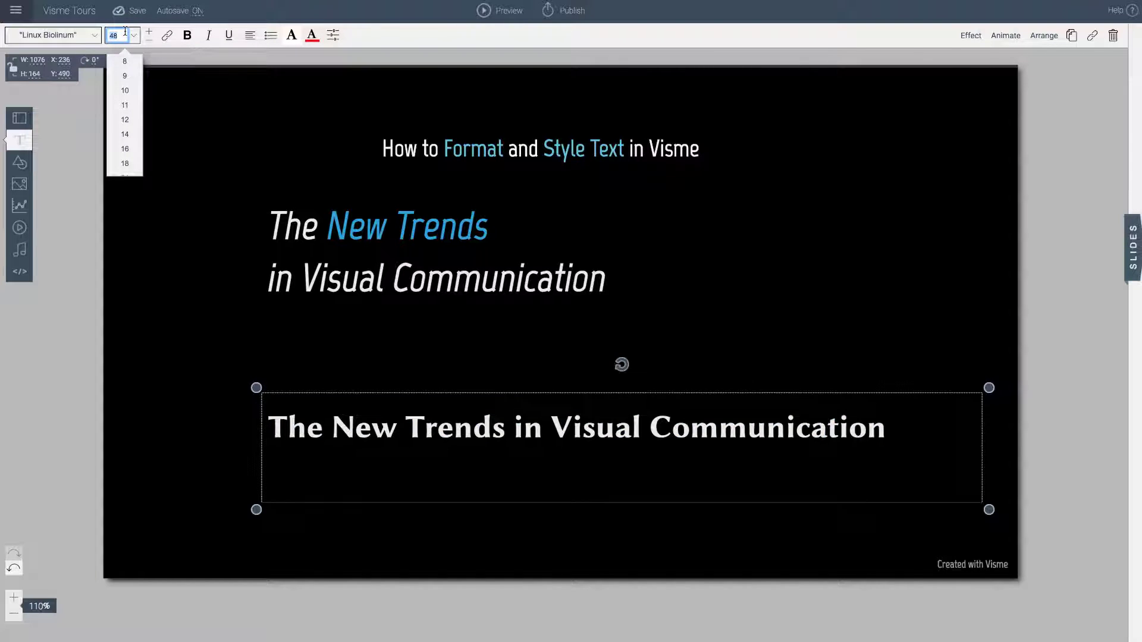
{"action": "left_click", "coordinate": [336, 38]}
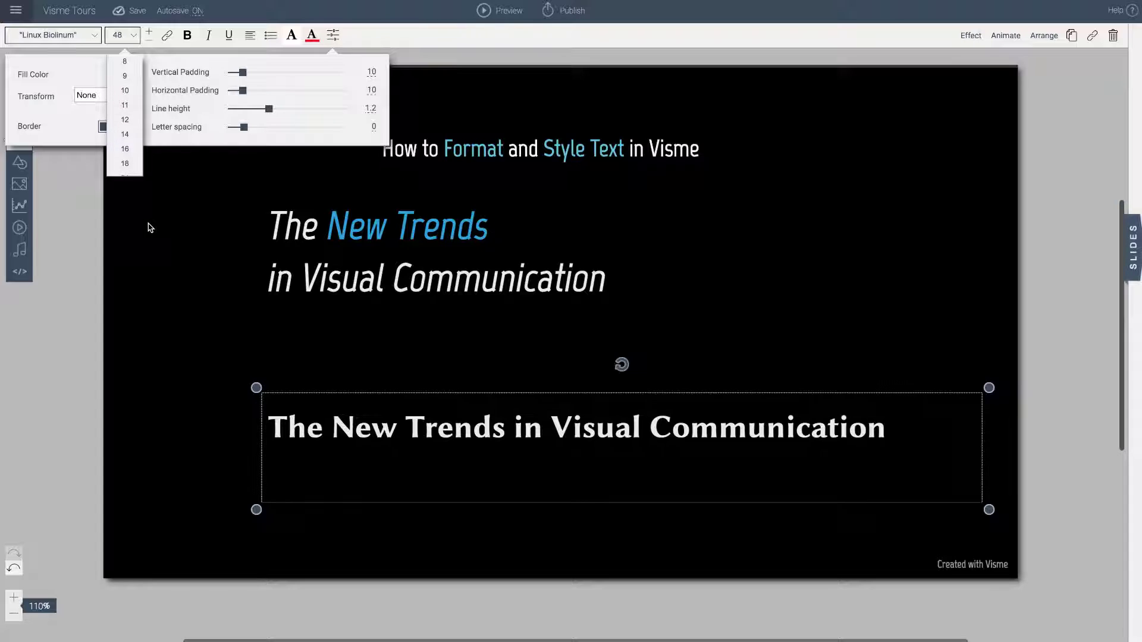
{"action": "left_click", "coordinate": [415, 124]}
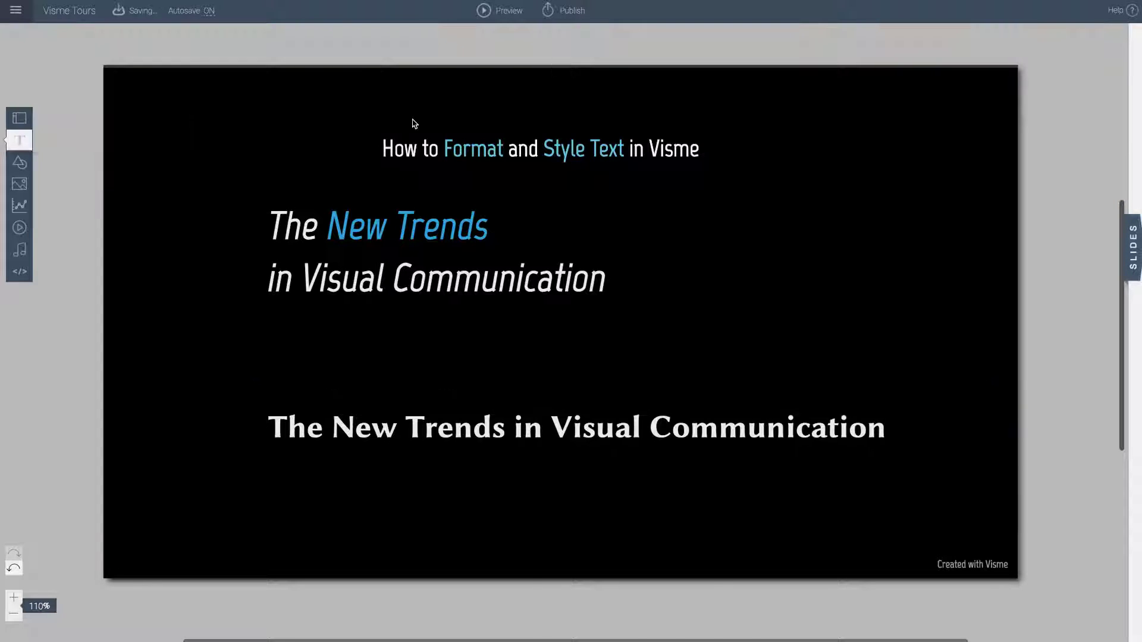
Set the lower heading to size 60 in the Marvel font.
{"action": "double_click", "coordinate": [376, 438]}
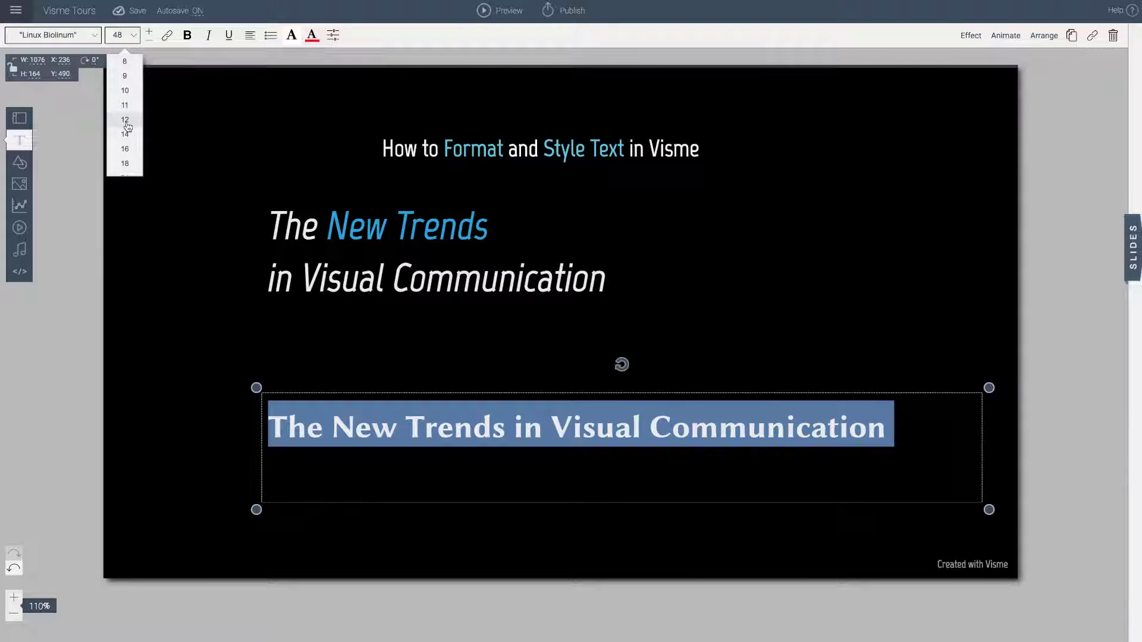
{"action": "scroll", "coordinate": [126, 125], "scroll_direction": "down", "scroll_amount": 4}
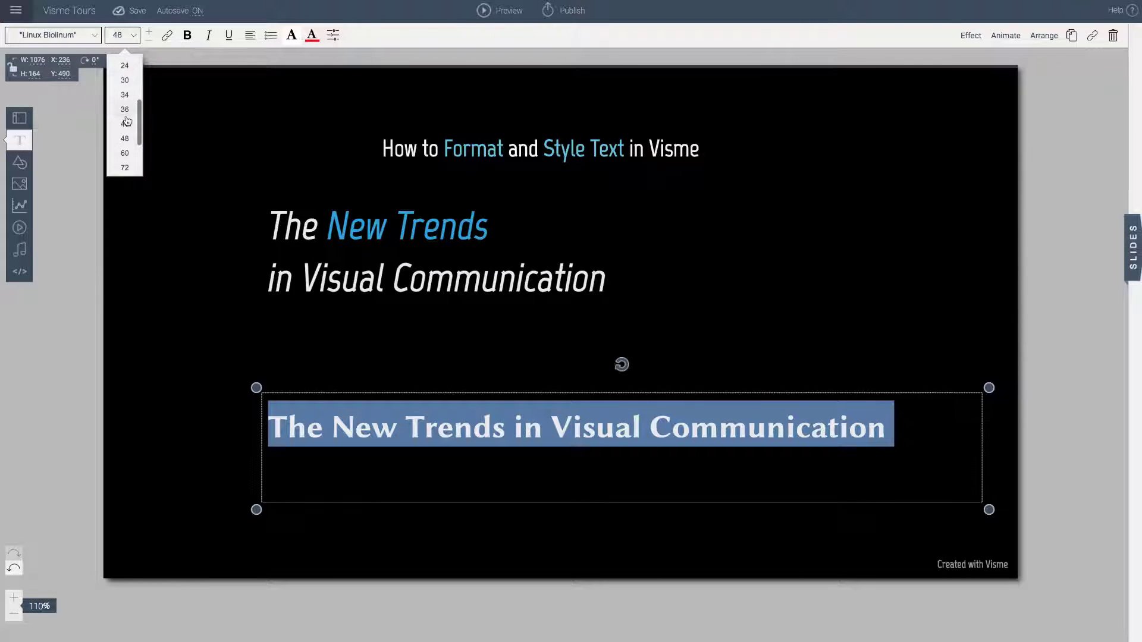
{"action": "scroll", "coordinate": [127, 125], "scroll_direction": "down", "scroll_amount": 1}
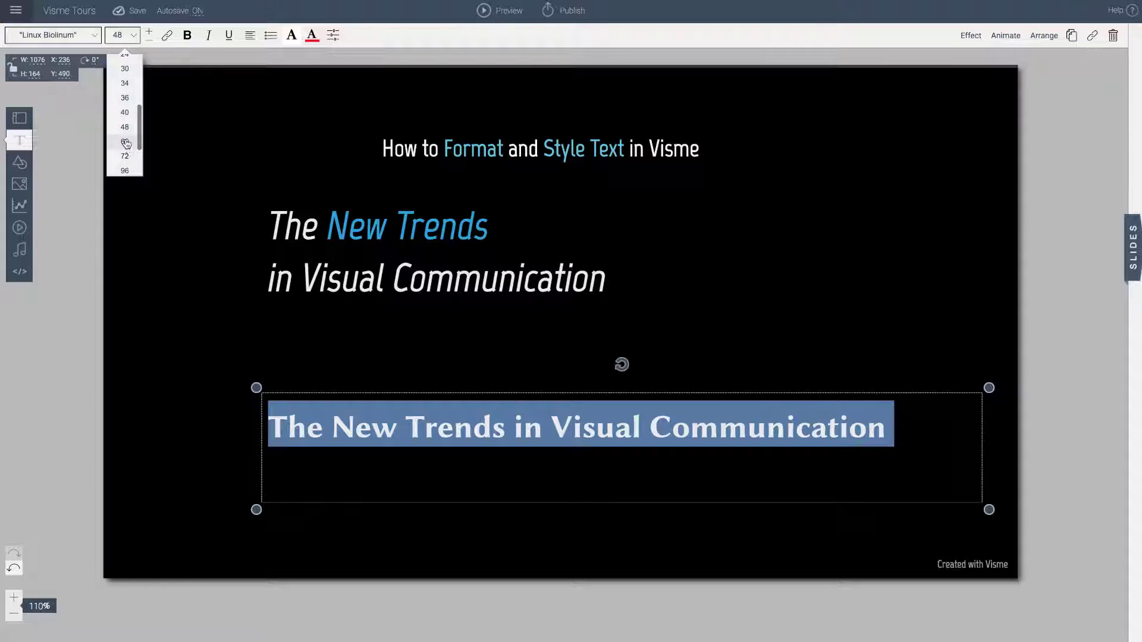
{"action": "left_click", "coordinate": [125, 143]}
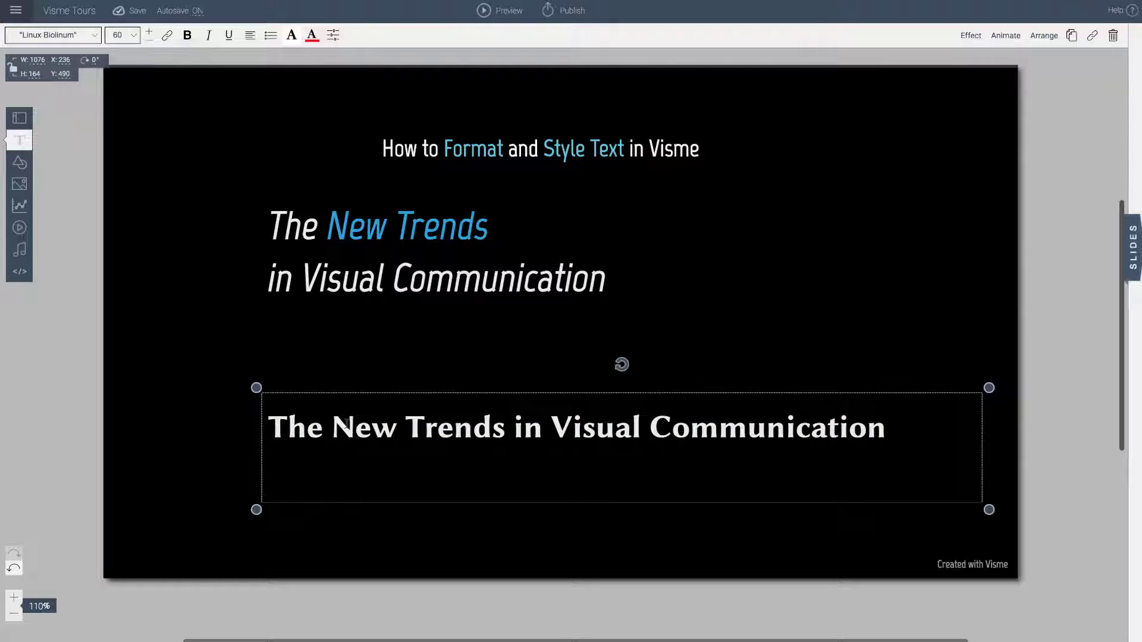
{"action": "triple_click", "coordinate": [347, 423]}
{"action": "left_click", "coordinate": [94, 37]}
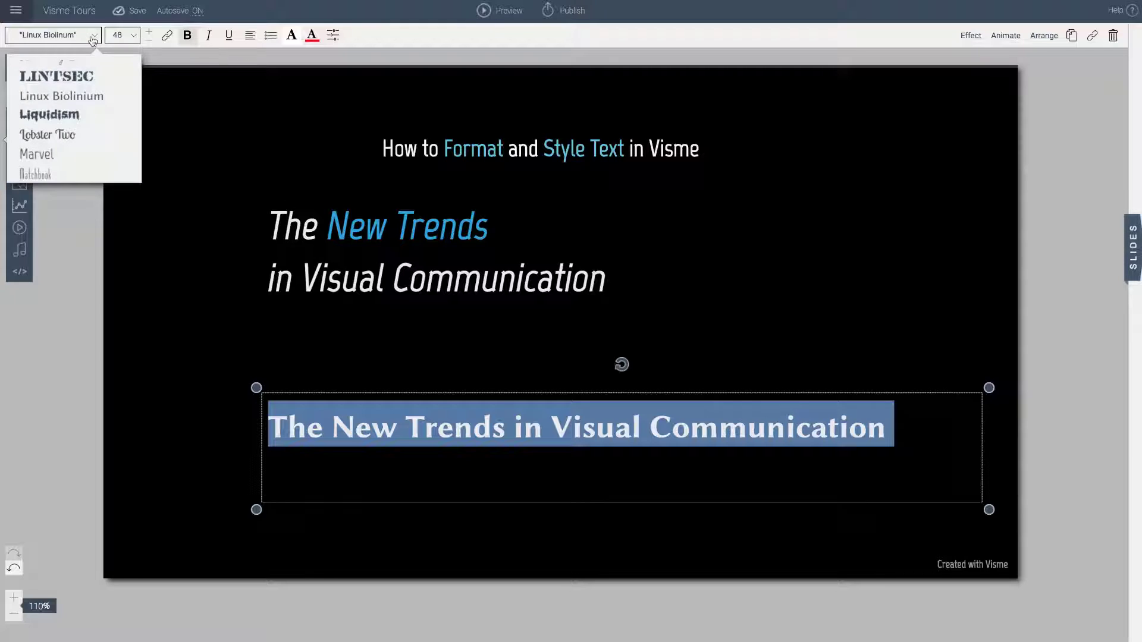
{"action": "scroll", "coordinate": [50, 141], "scroll_direction": "down", "scroll_amount": 1}
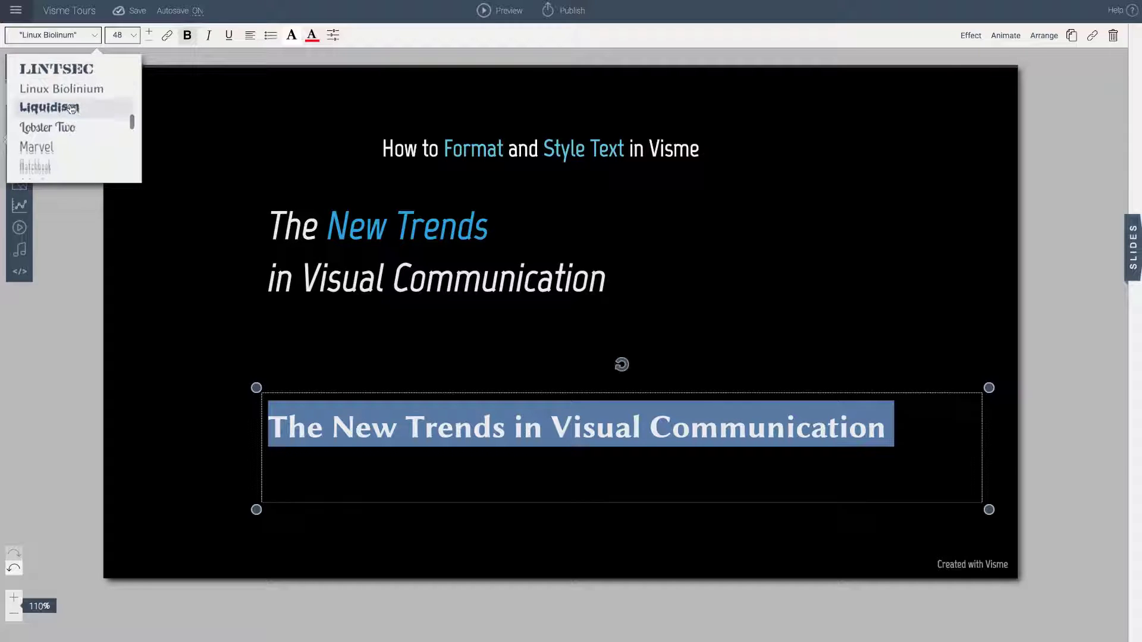
{"action": "left_click", "coordinate": [51, 141]}
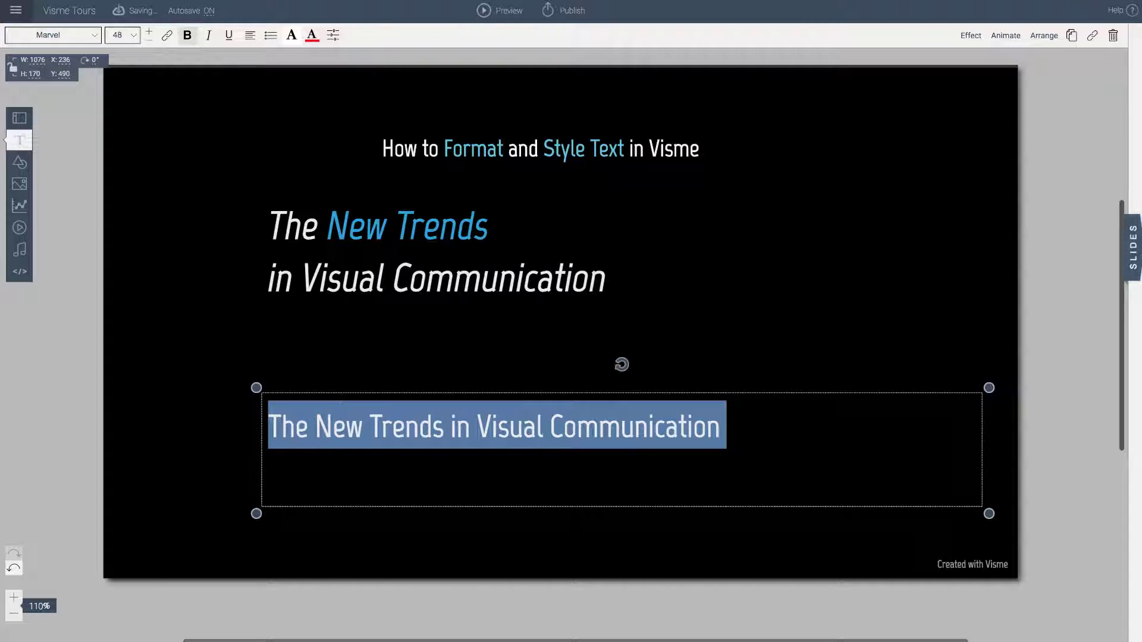
Narrow the lower text box and put 'Visual Communication' on a second line.
{"action": "left_click", "coordinate": [548, 440]}
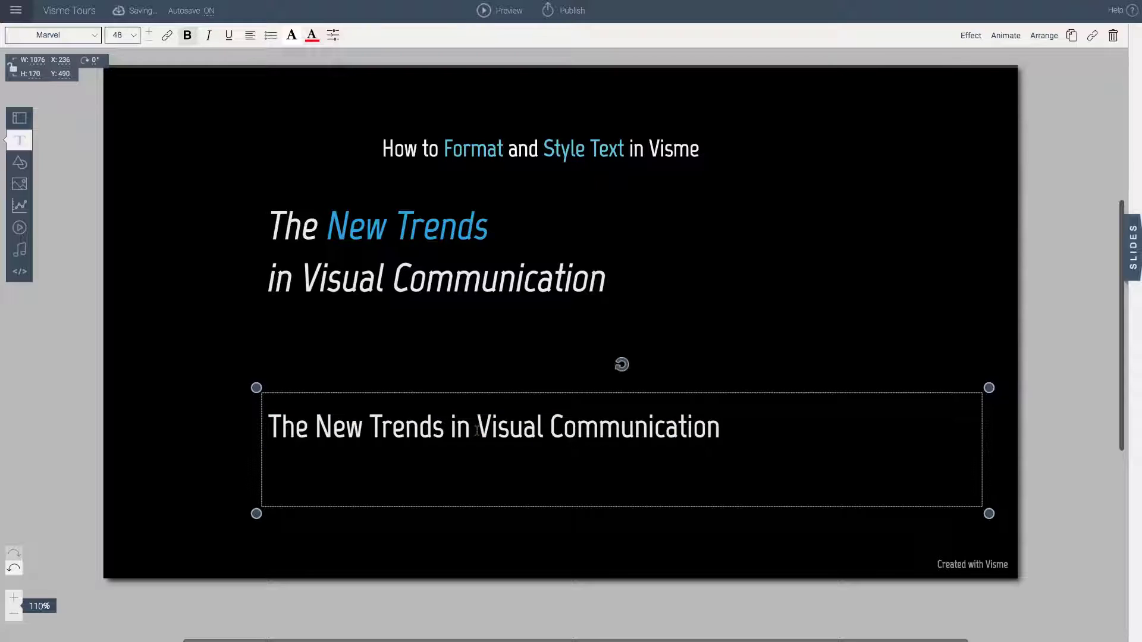
{"action": "key", "text": "Left"}
{"action": "key", "text": "Left"}
{"action": "key", "text": "Right"}
{"action": "key", "text": "Right"}
{"action": "left_click_drag", "start_coordinate": [988, 512], "coordinate": [960, 514]}
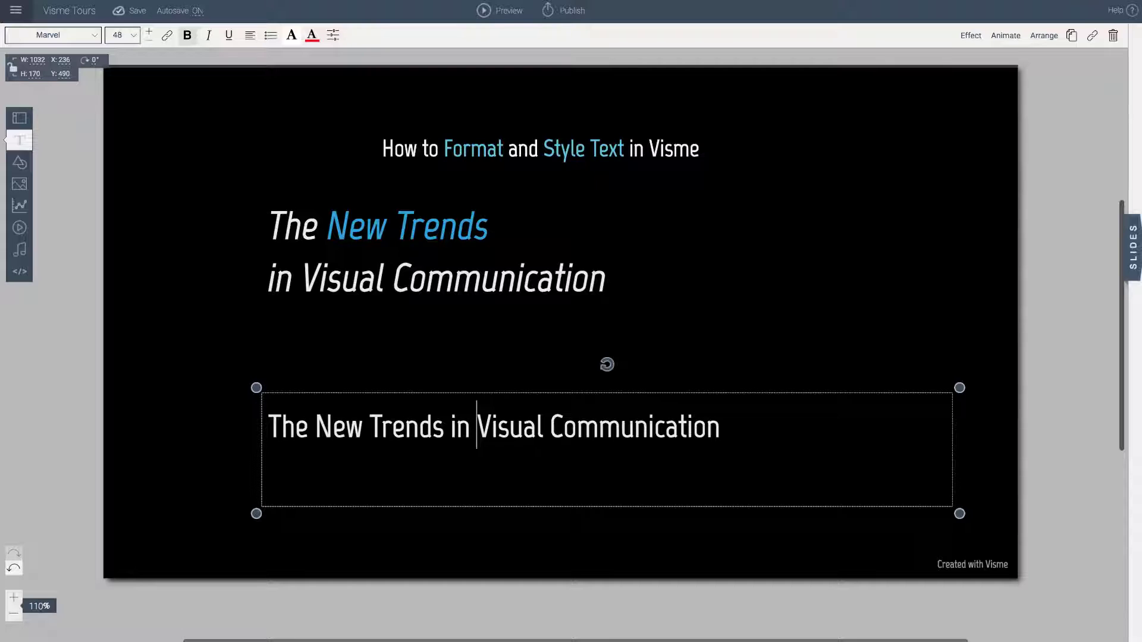
{"action": "left_click", "coordinate": [482, 418]}
{"action": "key", "text": "Return"}
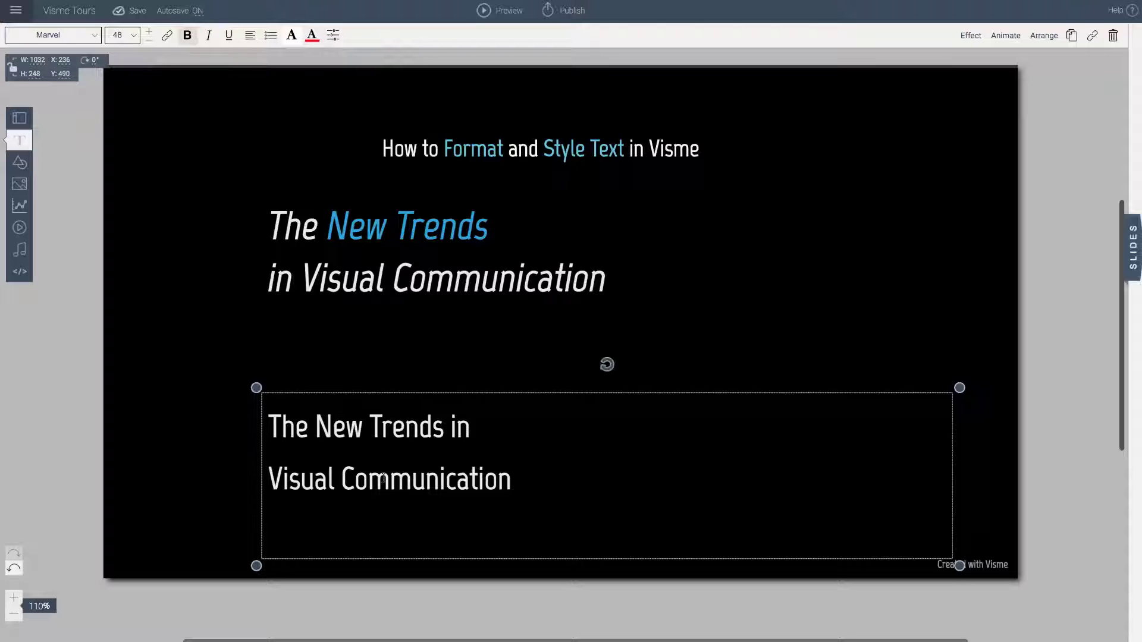
Make both lines of the lower heading italic and enlarge them to size 72.
{"action": "left_click", "coordinate": [494, 483]}
{"action": "left_click_drag", "start_coordinate": [494, 483], "coordinate": [256, 401]}
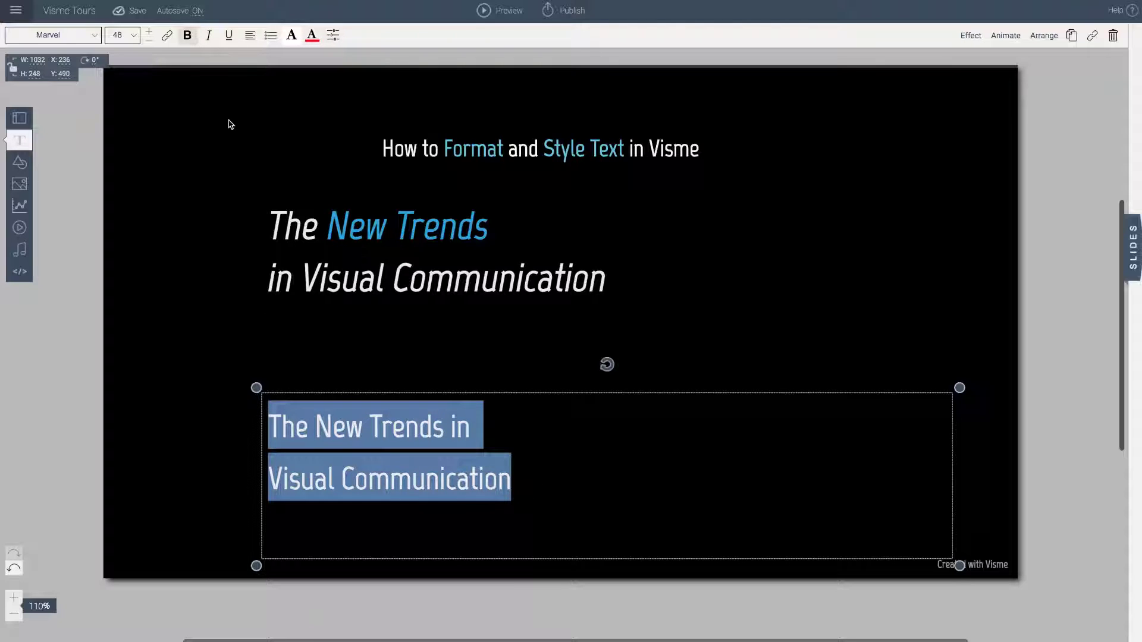
{"action": "left_click", "coordinate": [209, 36]}
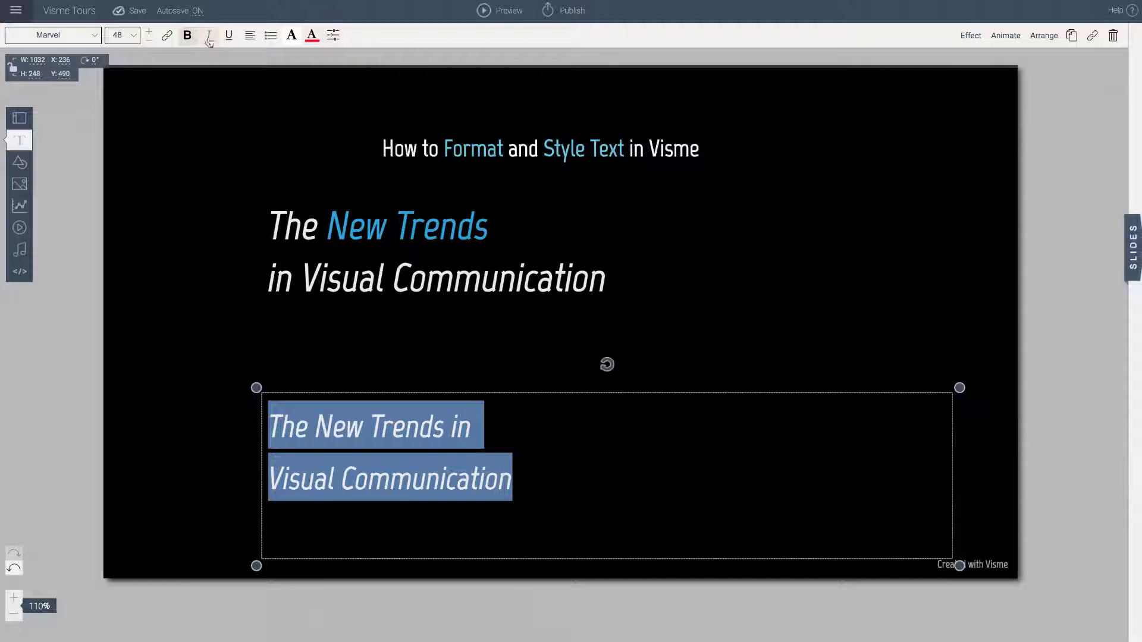
{"action": "left_click", "coordinate": [148, 34]}
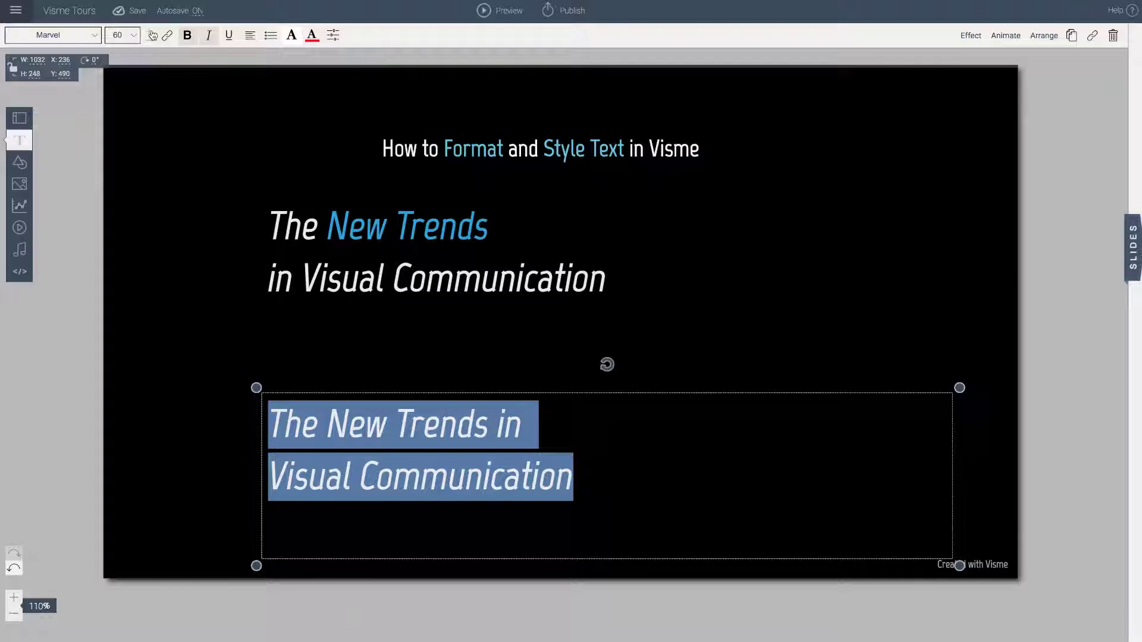
{"action": "left_click", "coordinate": [150, 34]}
{"action": "left_click", "coordinate": [310, 430]}
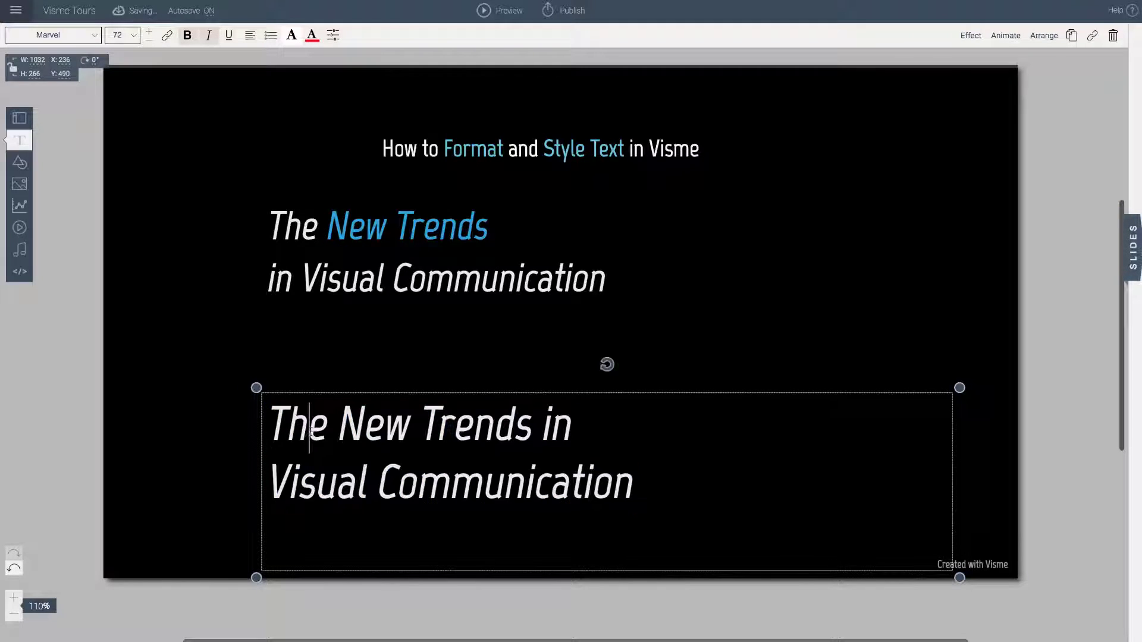
{"action": "left_click_drag", "start_coordinate": [338, 428], "coordinate": [533, 417]}
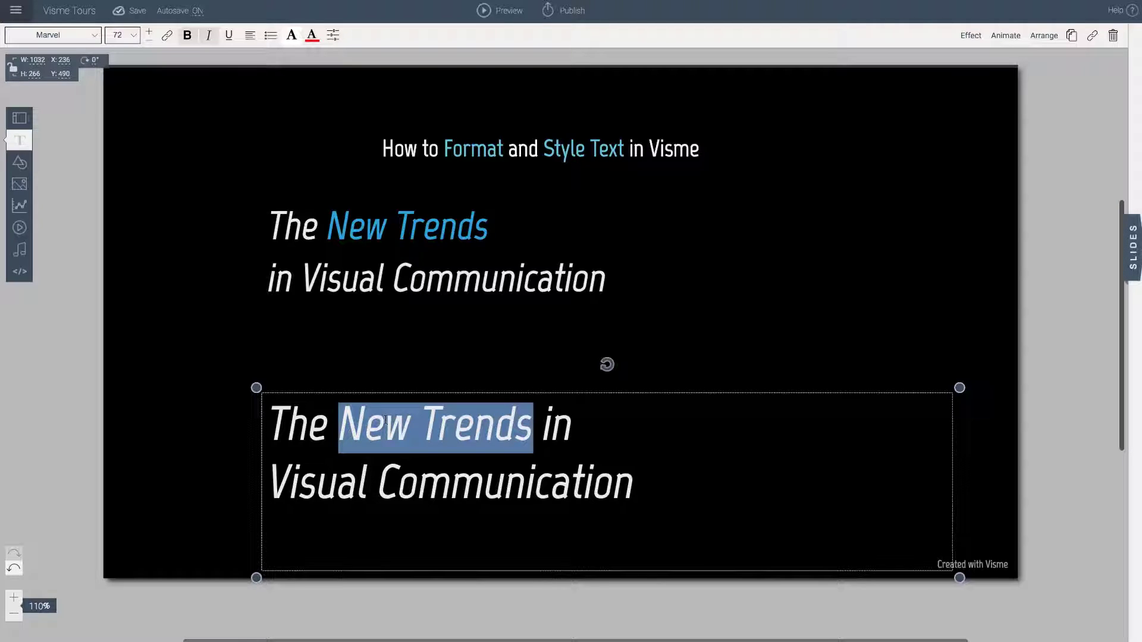
Apply the blue font colour swatch to 'New Trends' in the lower heading.
{"action": "left_click", "coordinate": [312, 37]}
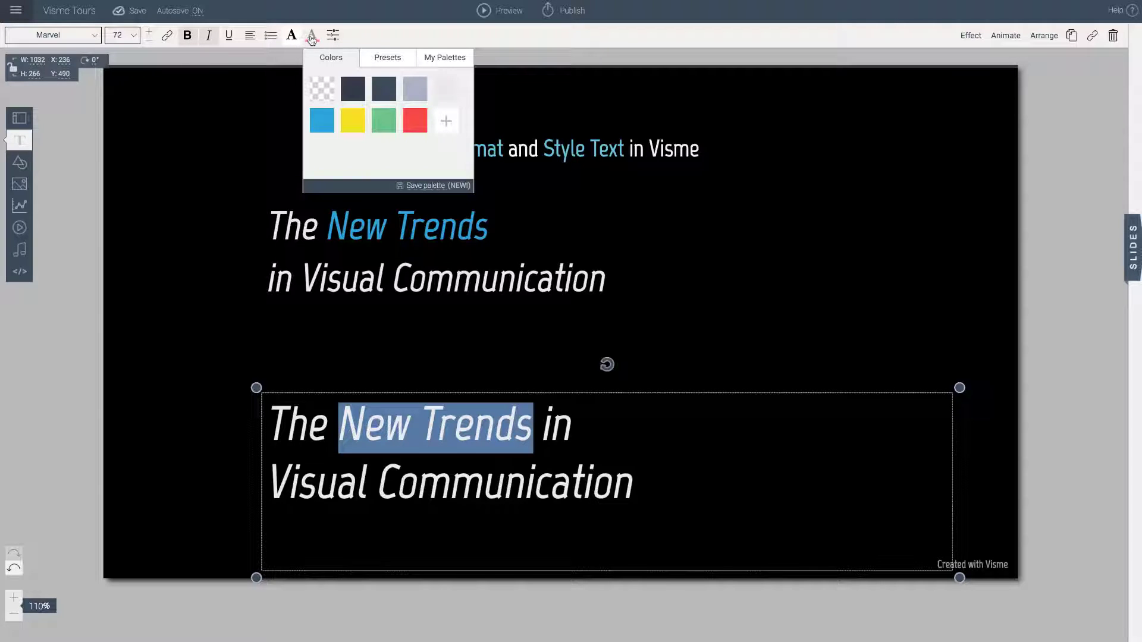
{"action": "left_click", "coordinate": [332, 127]}
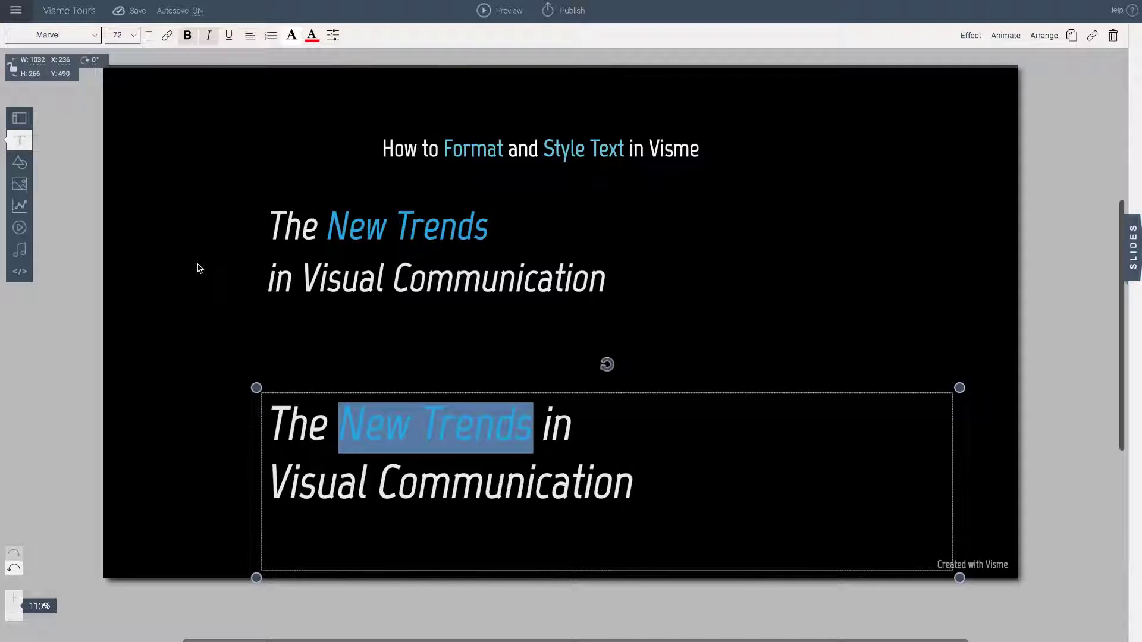
{"action": "left_click", "coordinate": [178, 326]}
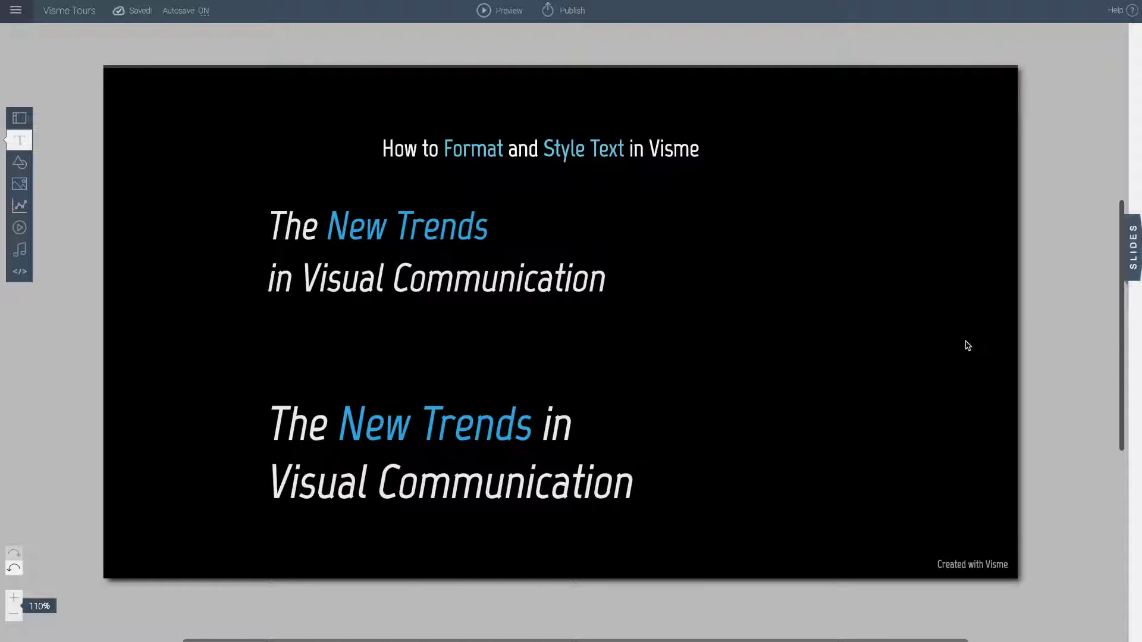
Go to slide 2 and select the lower heading's text.
{"action": "left_click", "coordinate": [1132, 271]}
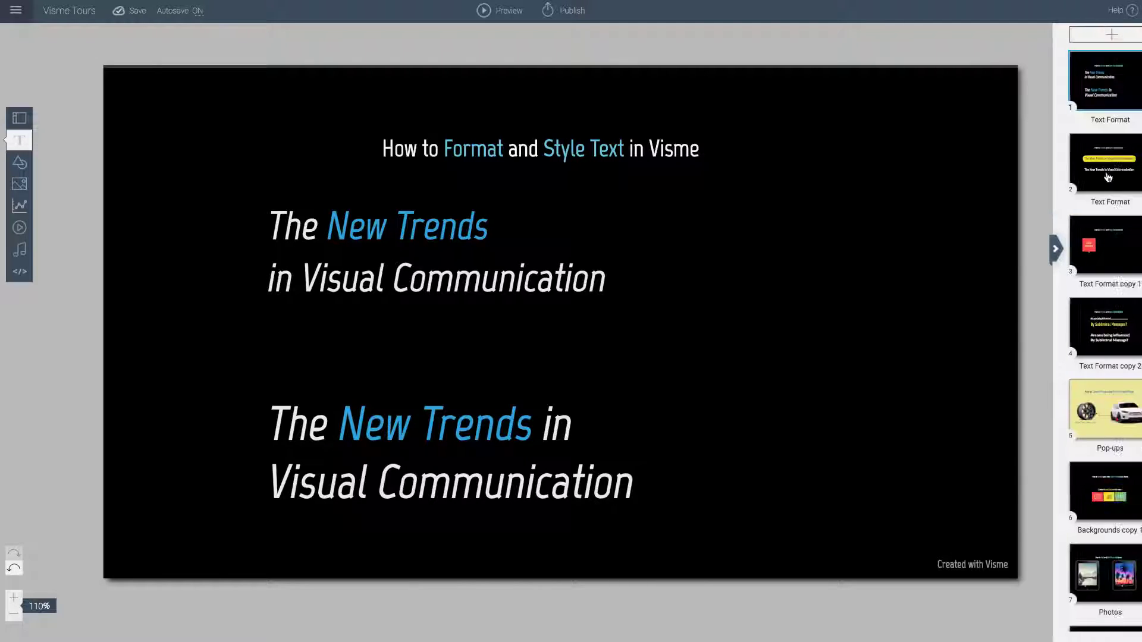
{"action": "left_click", "coordinate": [1077, 166]}
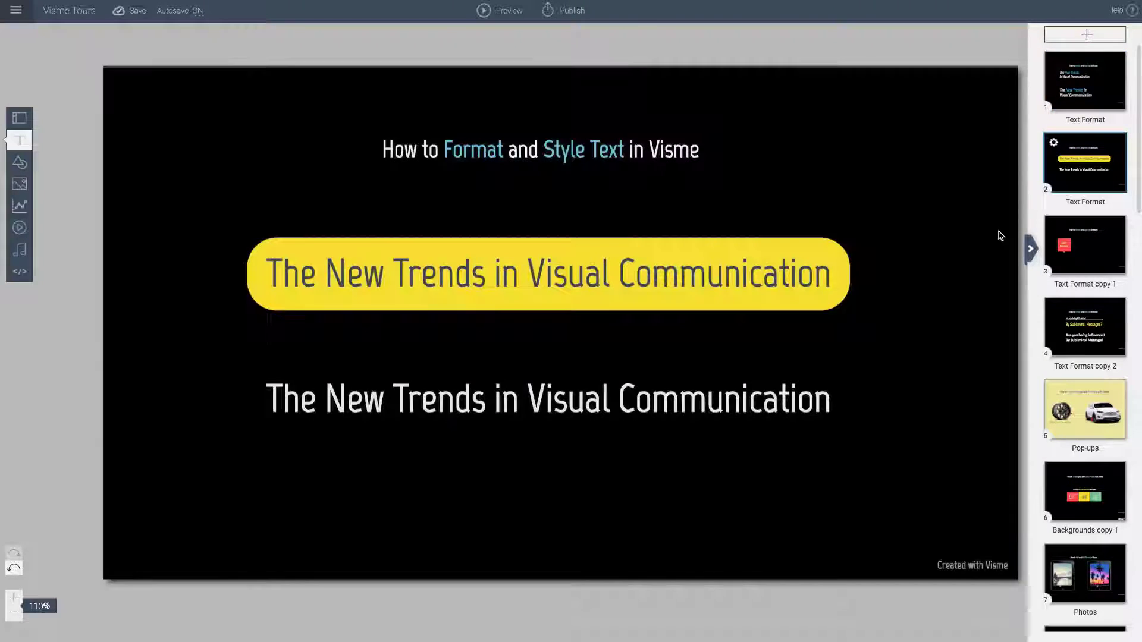
{"action": "left_click", "coordinate": [1032, 250]}
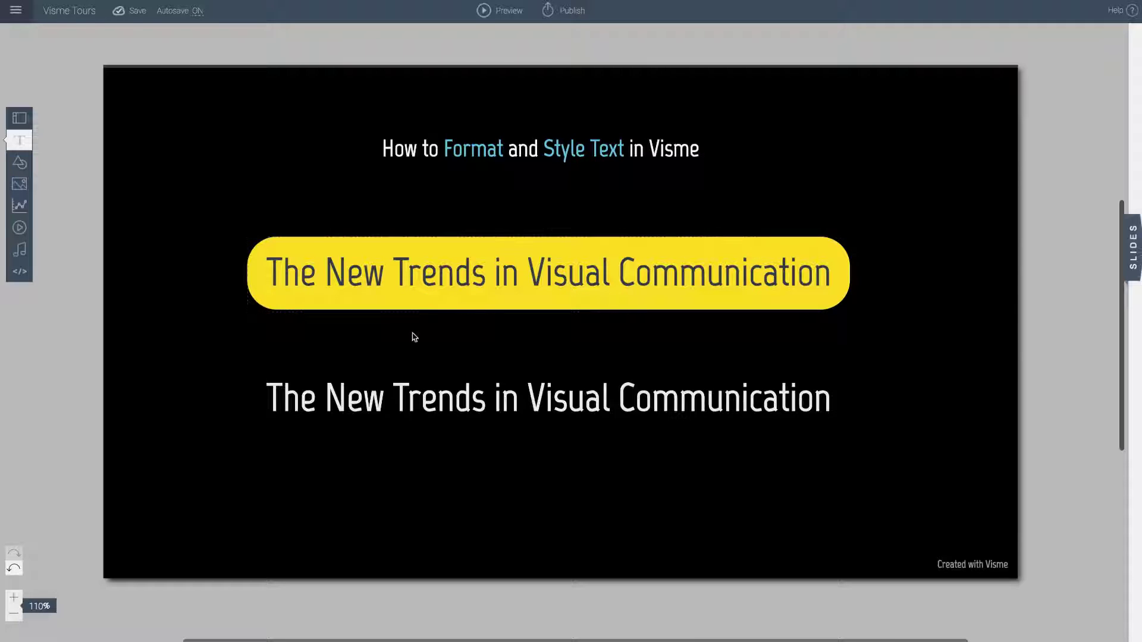
{"action": "double_click", "coordinate": [474, 405]}
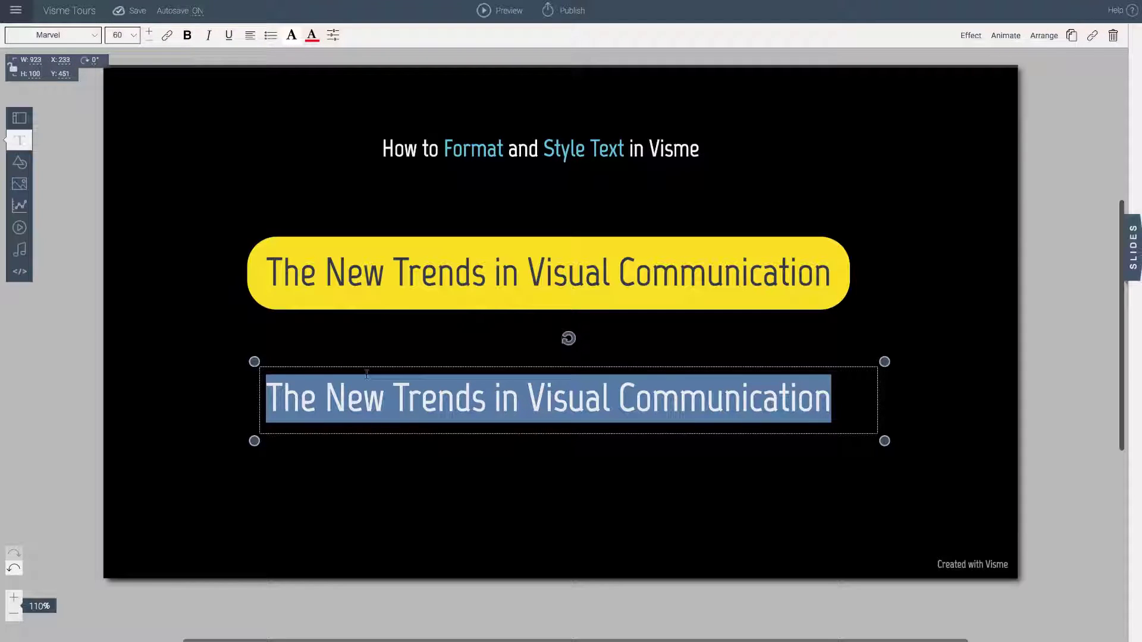
{"action": "left_click", "coordinate": [228, 408]}
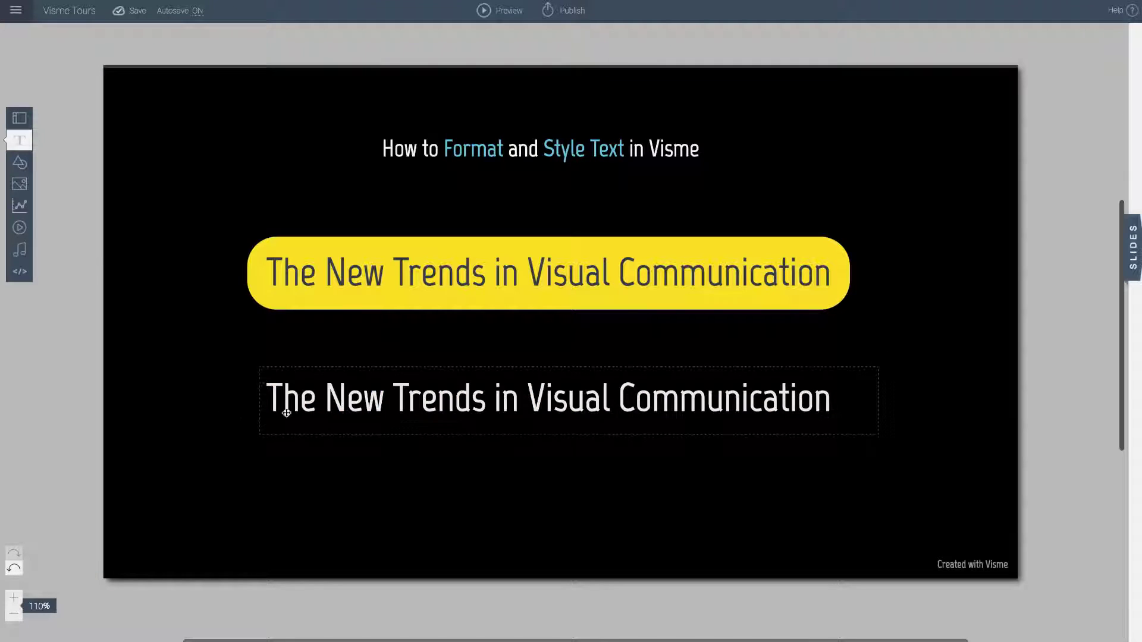
{"action": "double_click", "coordinate": [336, 413]}
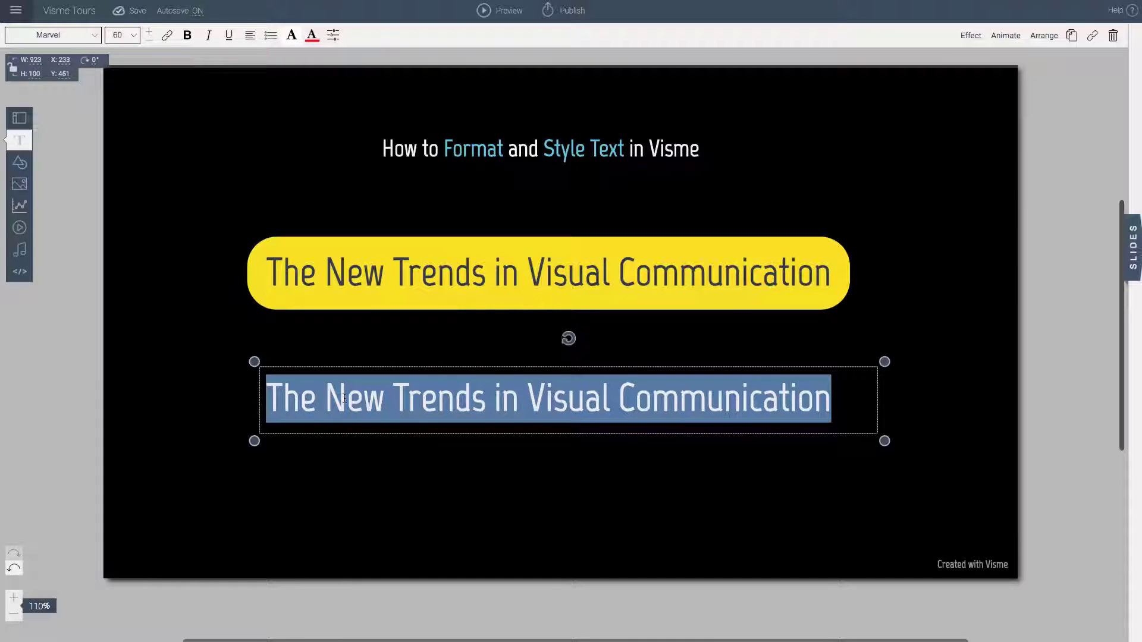
Fill the lower text box with the yellow swatch from the advanced text settings.
{"action": "left_click", "coordinate": [337, 38]}
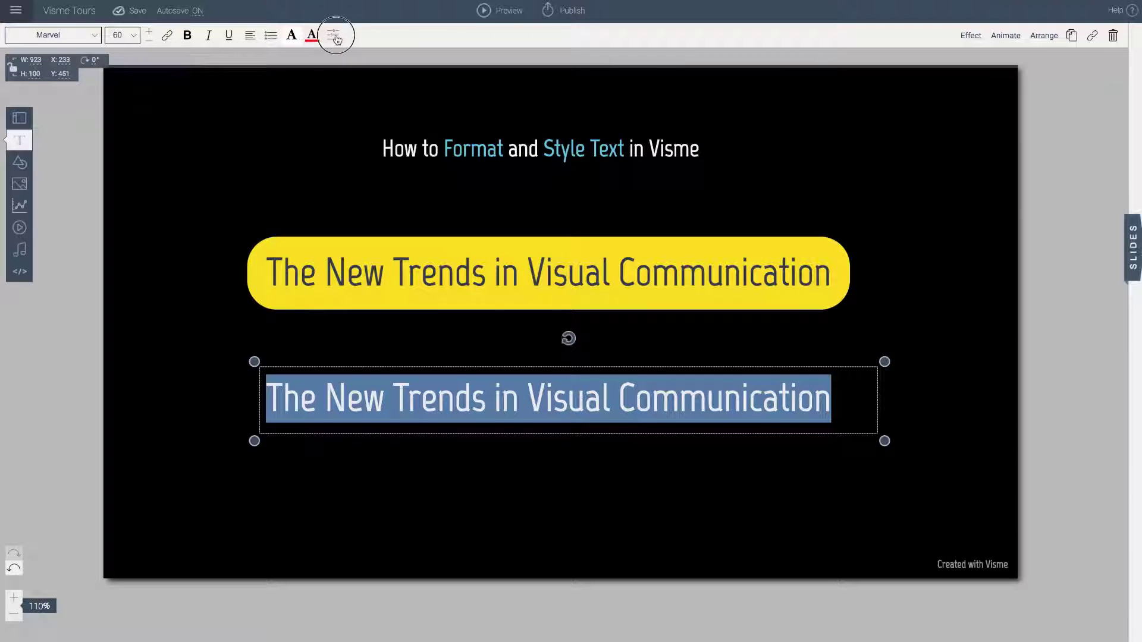
{"action": "left_click", "coordinate": [333, 38]}
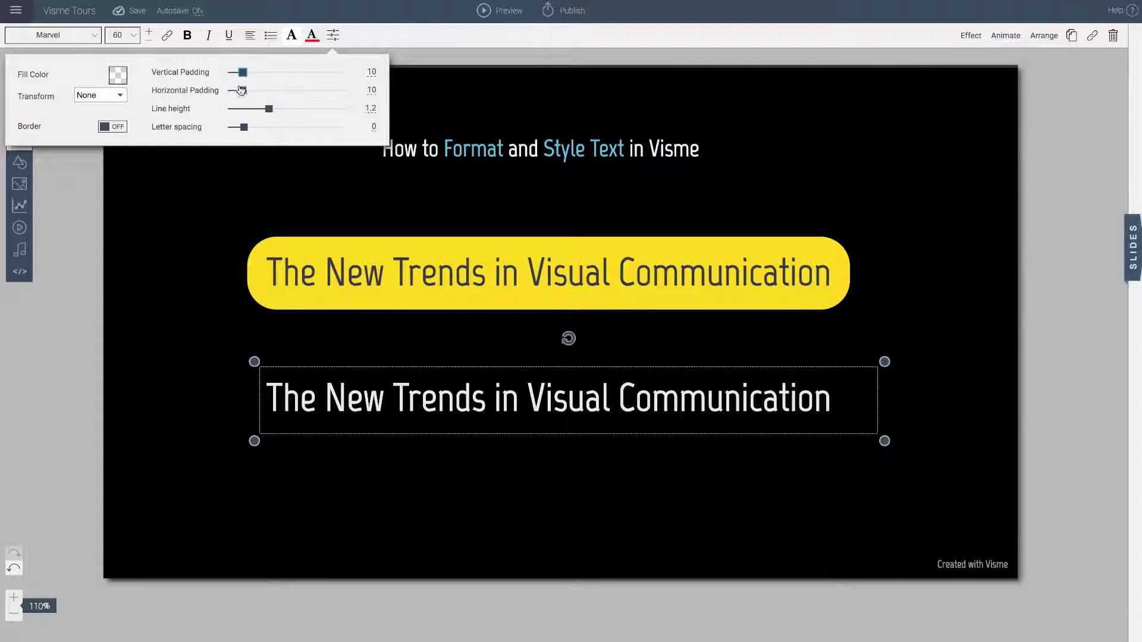
{"action": "left_click", "coordinate": [119, 80]}
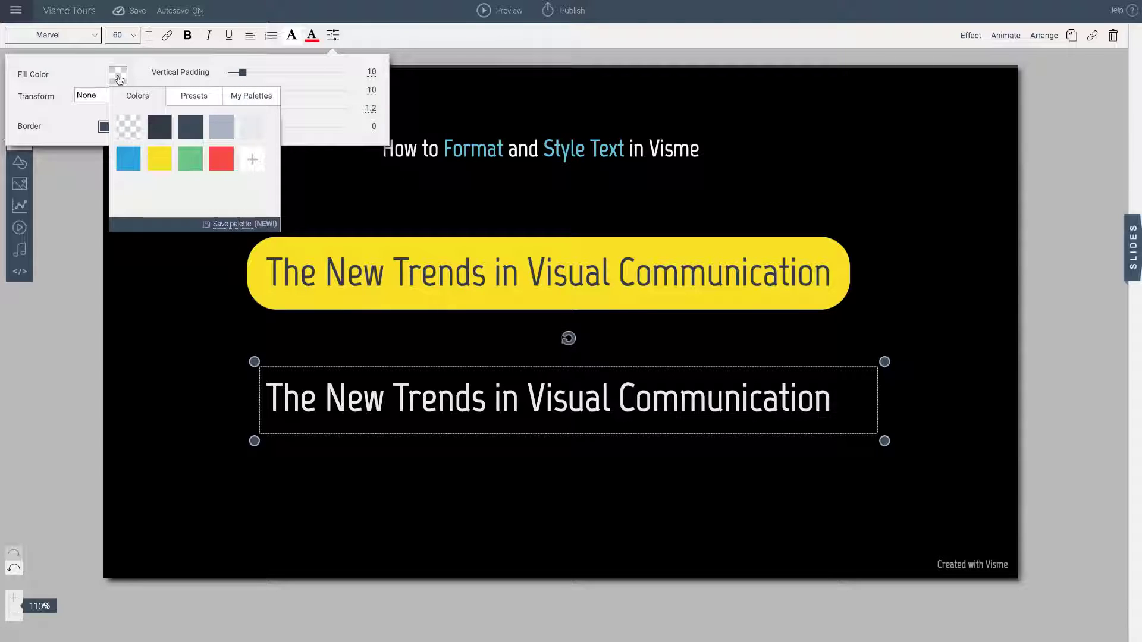
{"action": "left_click", "coordinate": [161, 161]}
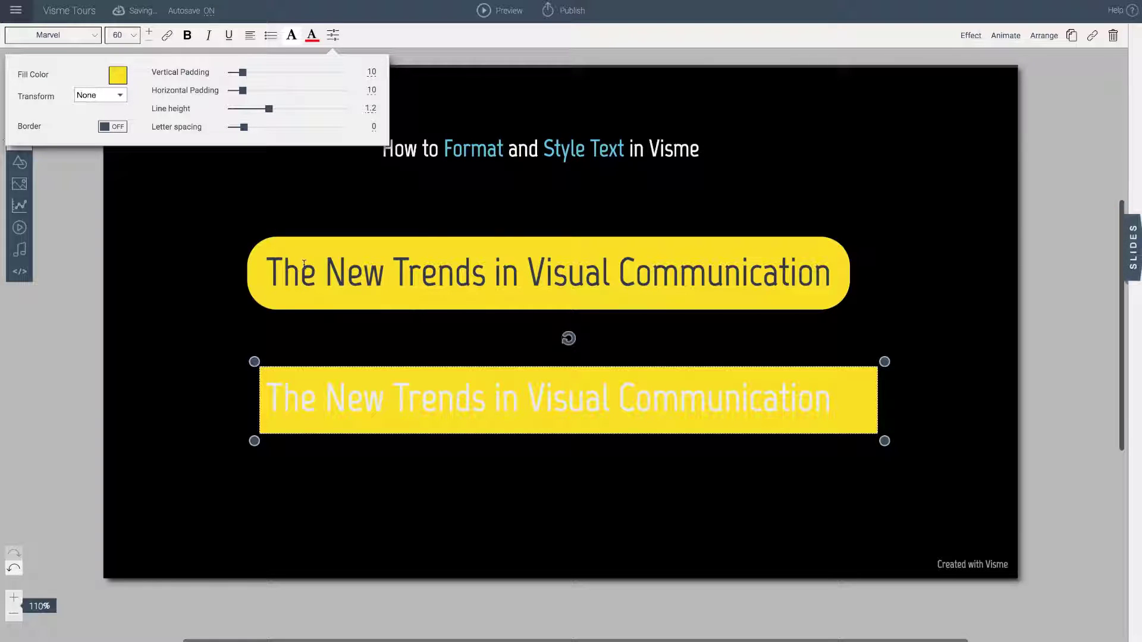
{"action": "double_click", "coordinate": [327, 397]}
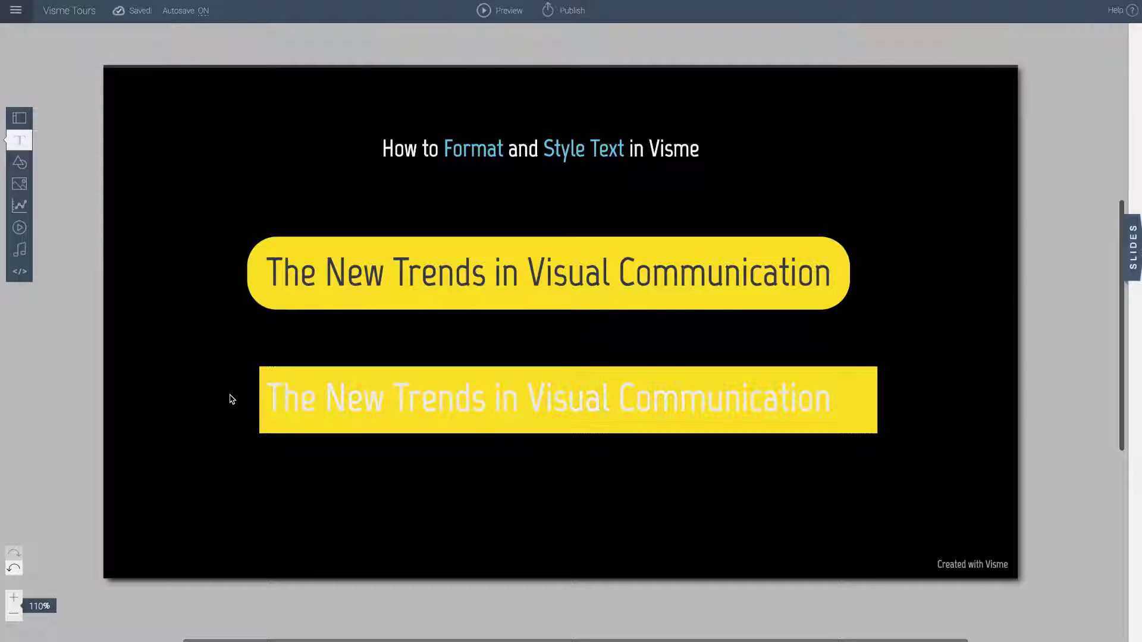
{"action": "double_click", "coordinate": [309, 399]}
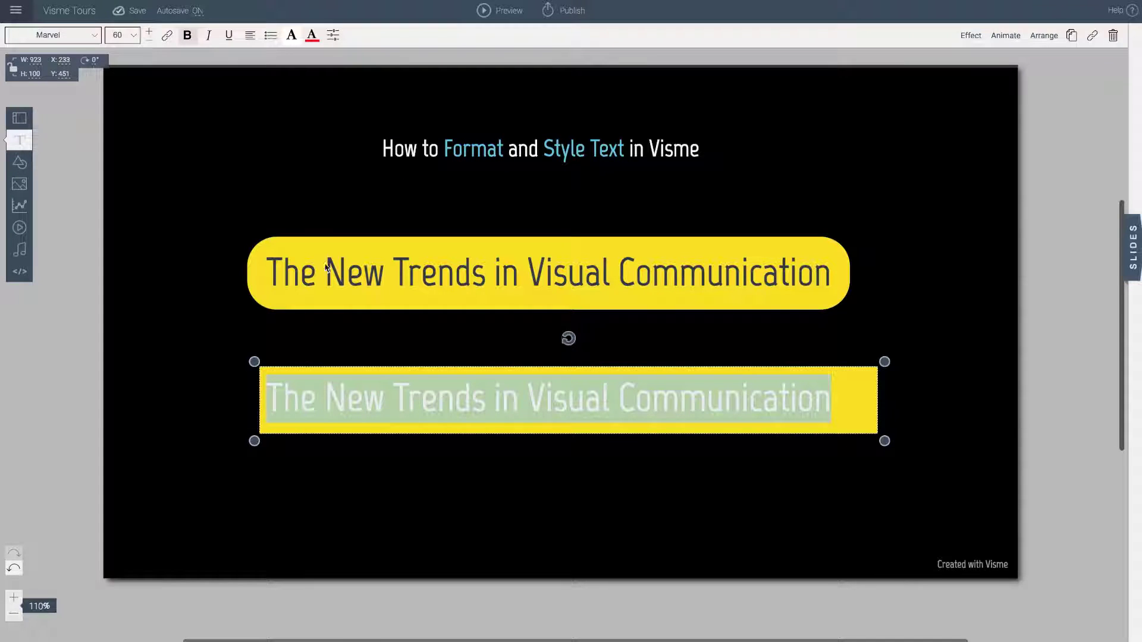
Colour the lower heading text dark slate.
{"action": "left_click", "coordinate": [312, 41]}
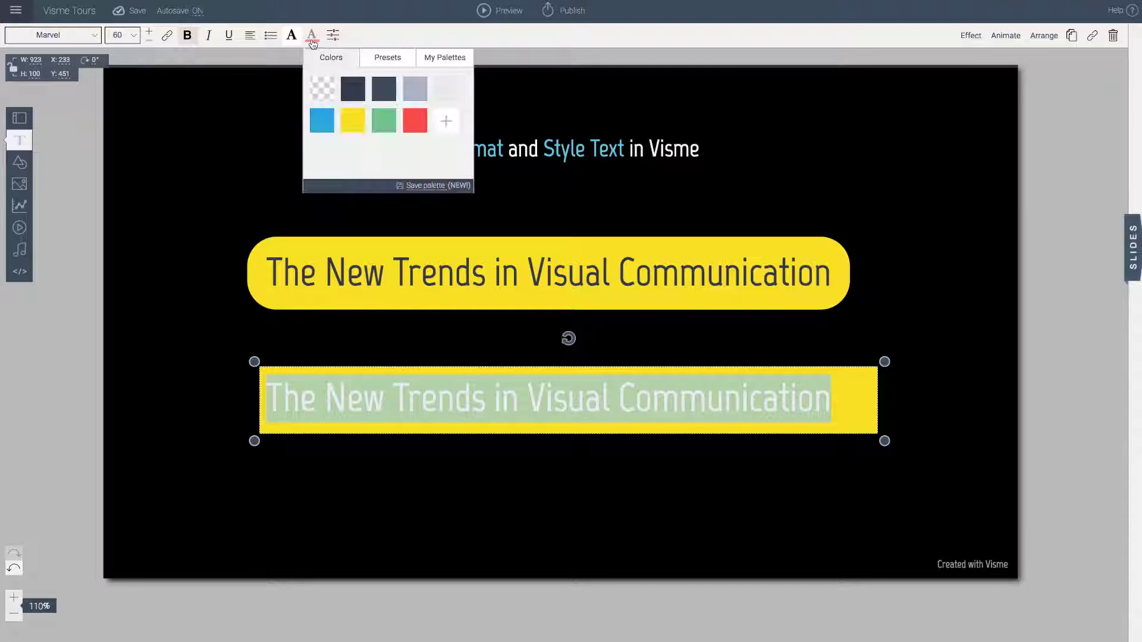
{"action": "left_click", "coordinate": [377, 91]}
{"action": "left_click", "coordinate": [411, 391]}
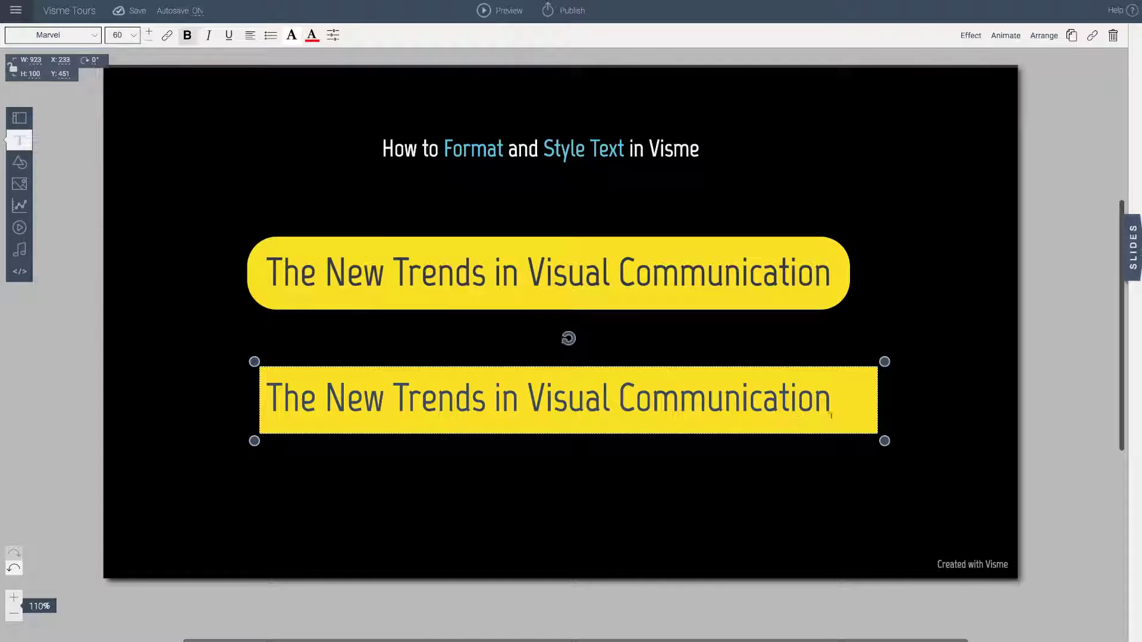
Centre-align the lower heading text within its yellow box.
{"action": "triple_click", "coordinate": [772, 401]}
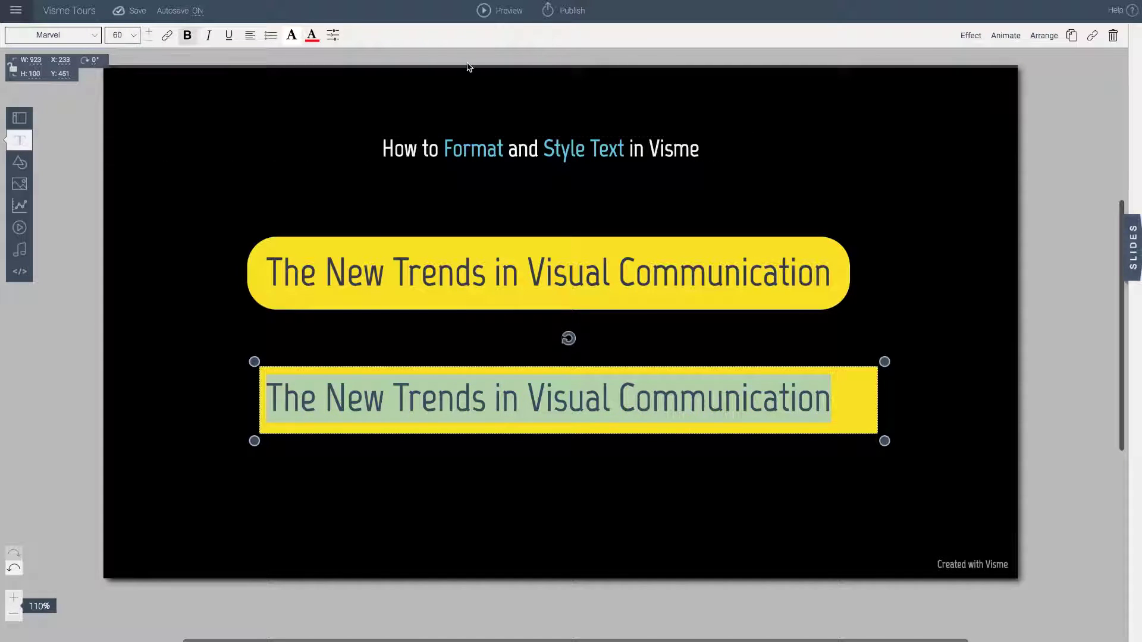
{"action": "left_click", "coordinate": [250, 37]}
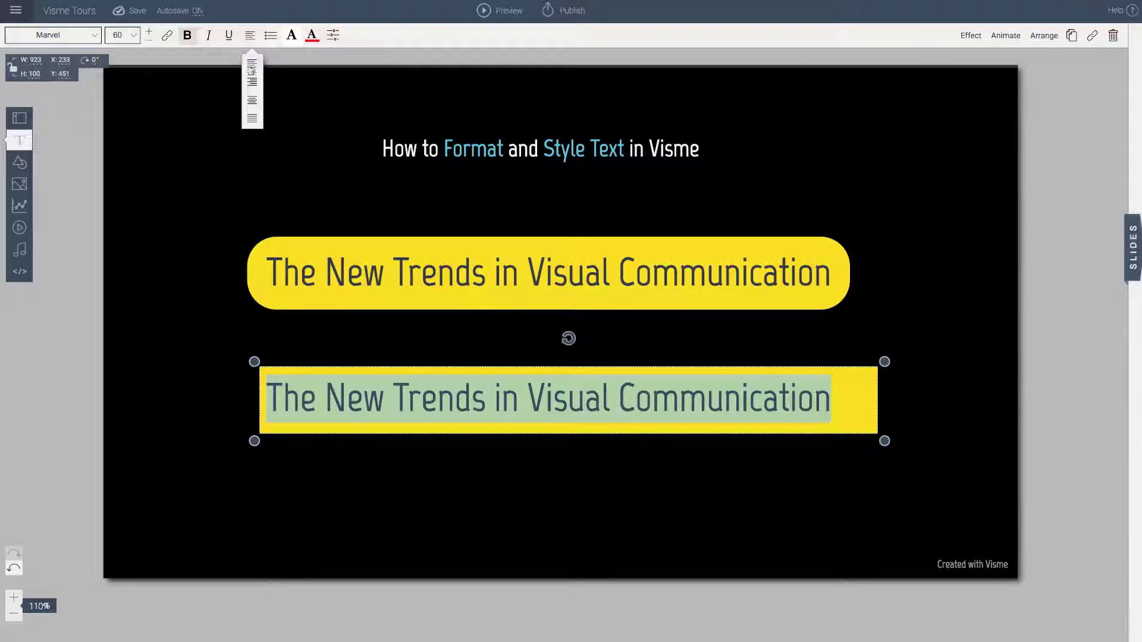
{"action": "left_click", "coordinate": [253, 86]}
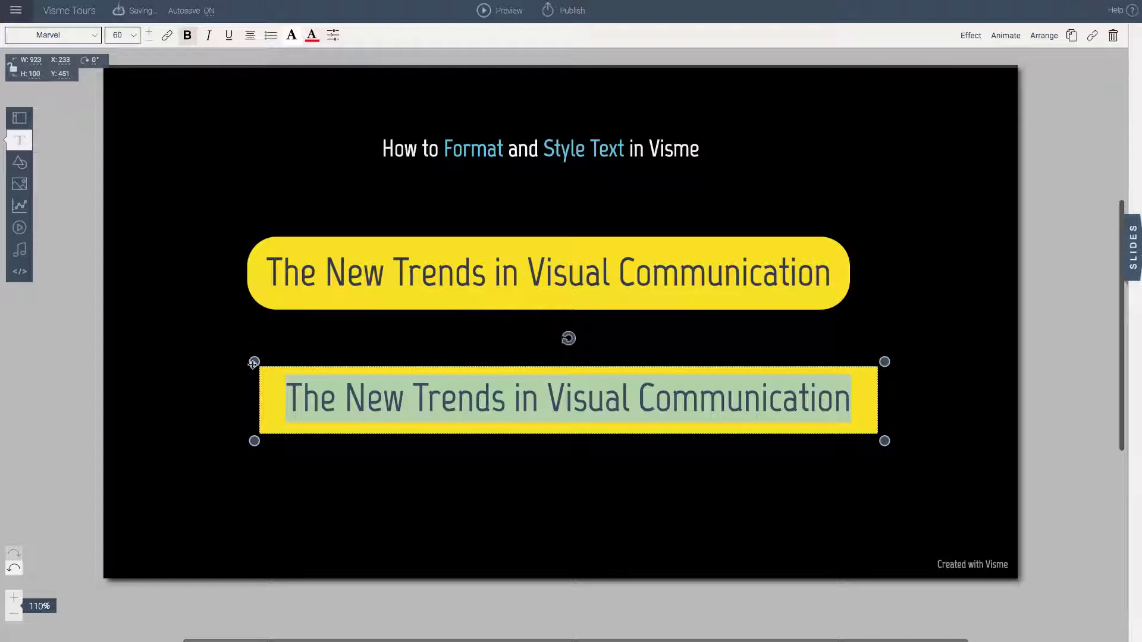
{"action": "left_click", "coordinate": [245, 288]}
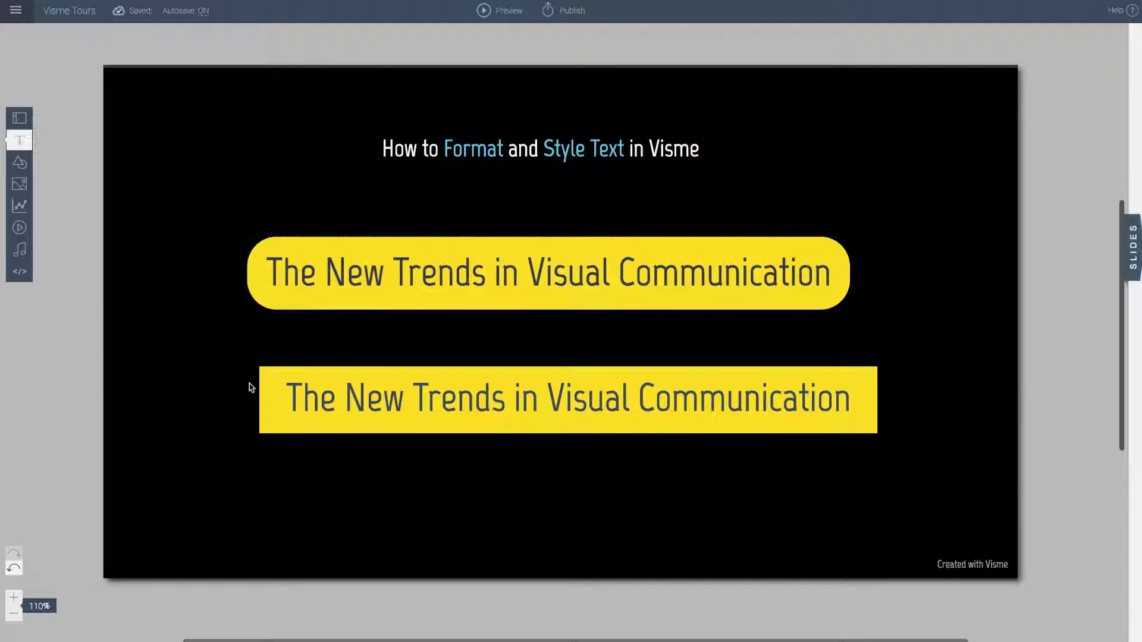
Raise the lower box's vertical padding from 10 to 15 and widen it to fit one line.
{"action": "double_click", "coordinate": [295, 401]}
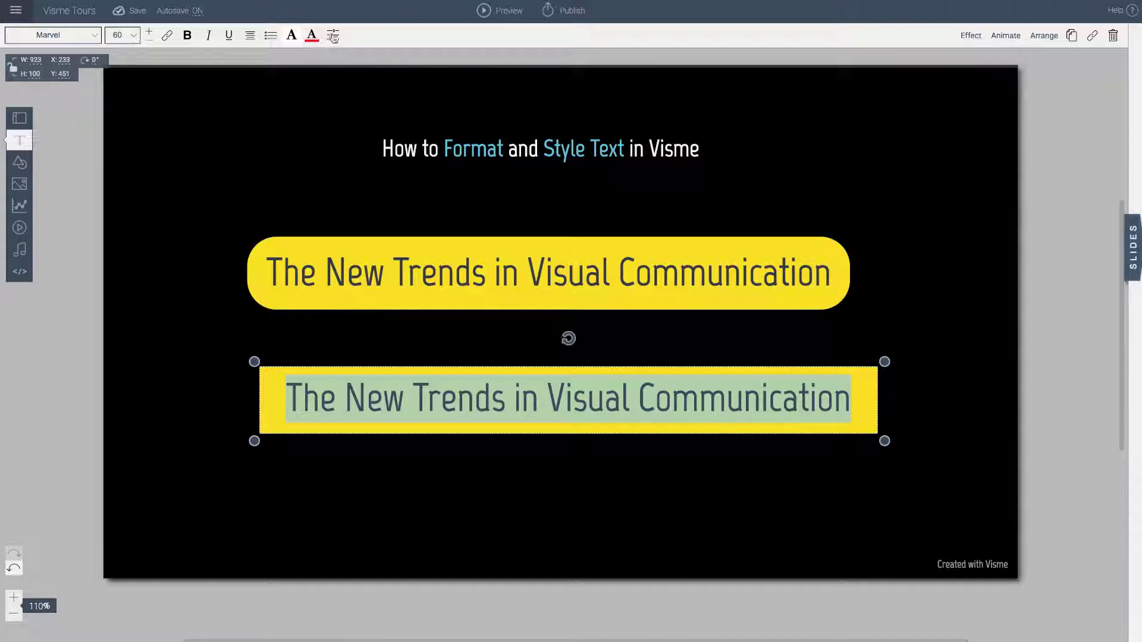
{"action": "left_click", "coordinate": [333, 35]}
{"action": "left_click", "coordinate": [334, 37]}
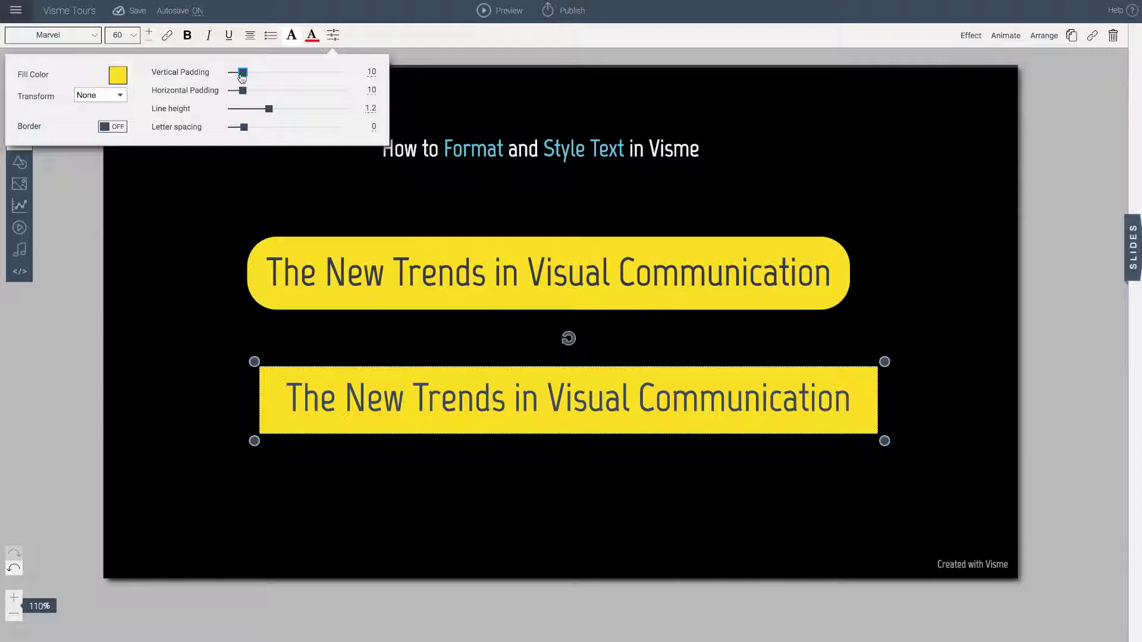
{"action": "left_click_drag", "start_coordinate": [242, 76], "coordinate": [226, 93]}
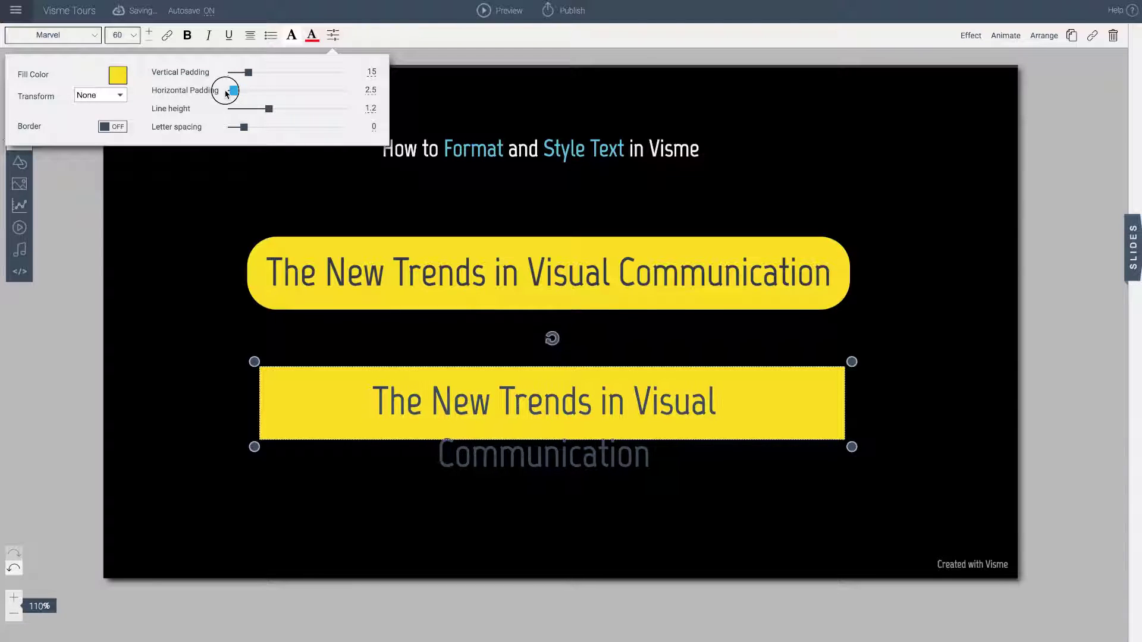
{"action": "left_click_drag", "start_coordinate": [852, 447], "coordinate": [875, 446]}
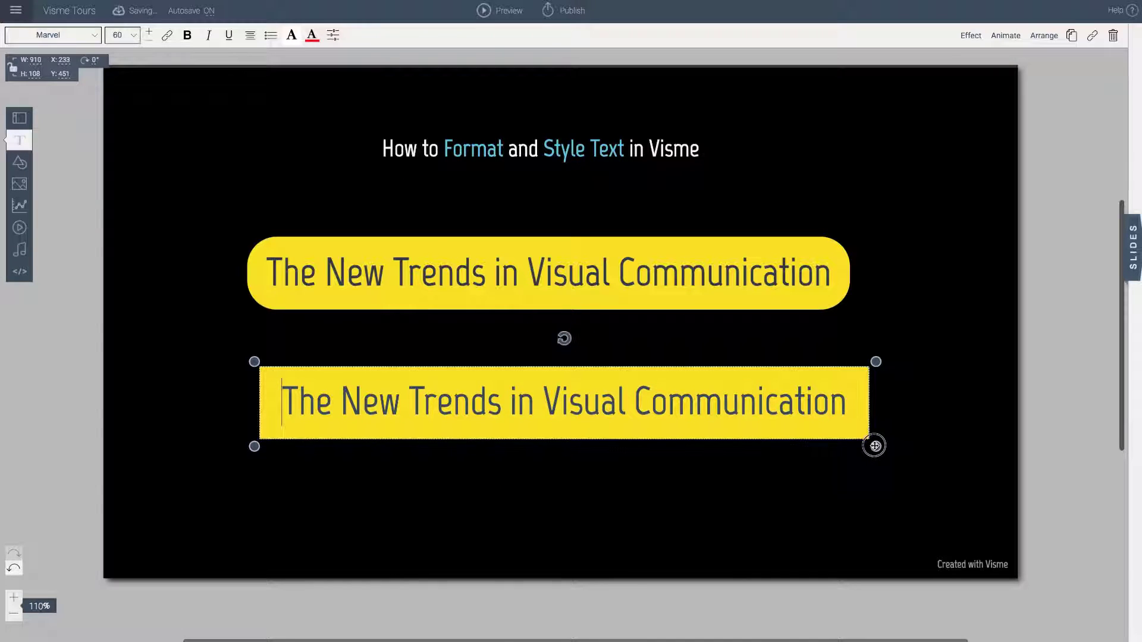
Turn on a solid border for the lower box and round its corners to 16 px.
{"action": "left_click", "coordinate": [333, 37]}
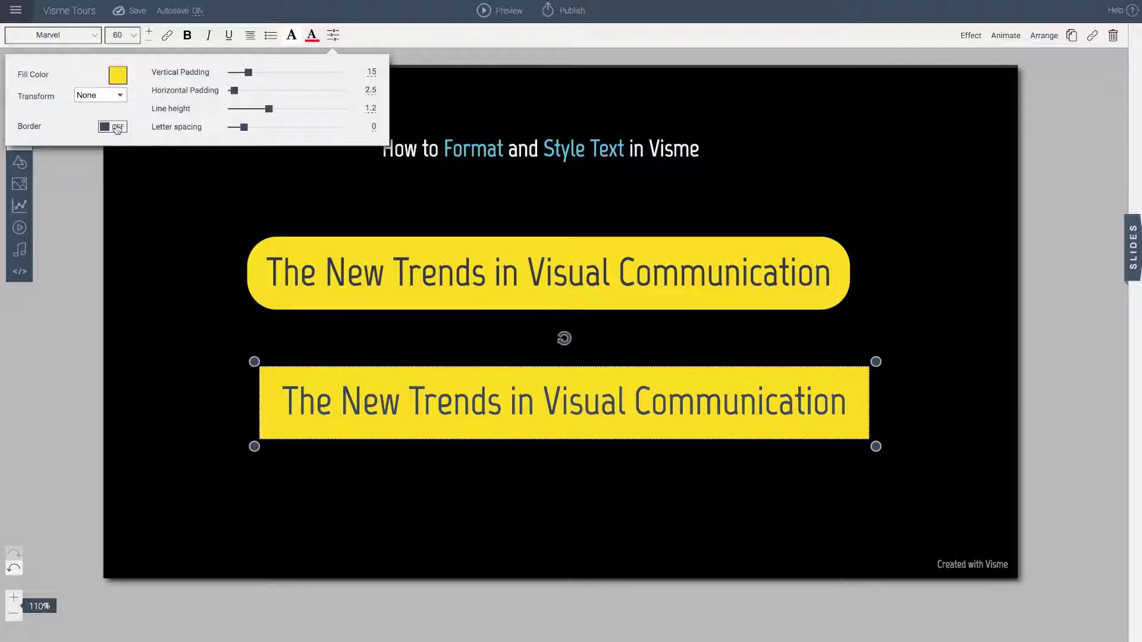
{"action": "left_click", "coordinate": [116, 128]}
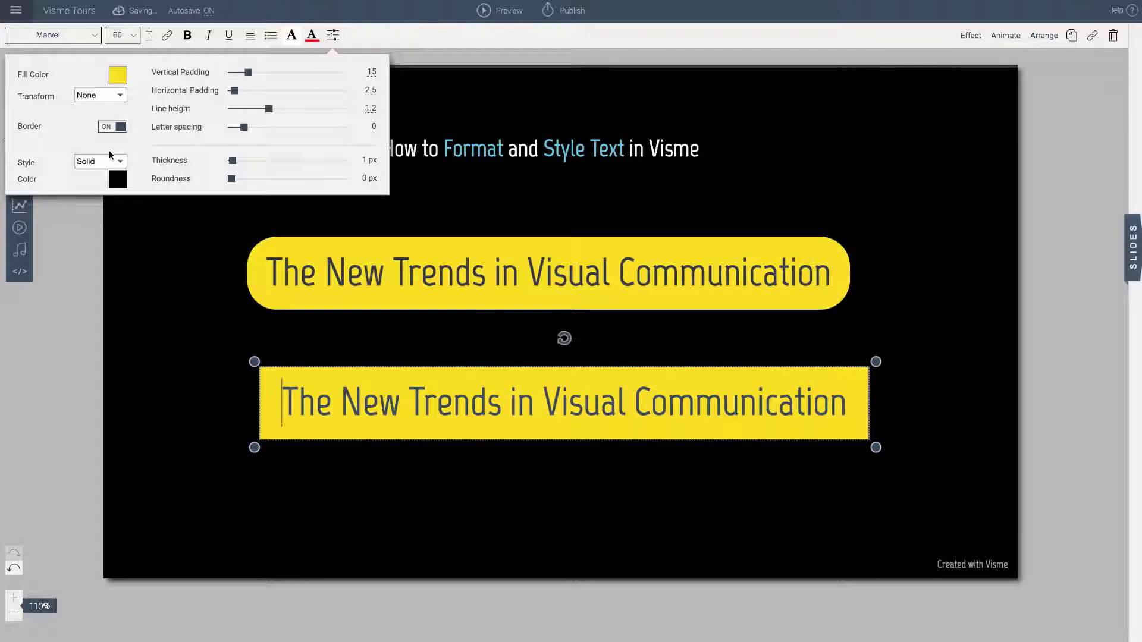
{"action": "left_click", "coordinate": [117, 182]}
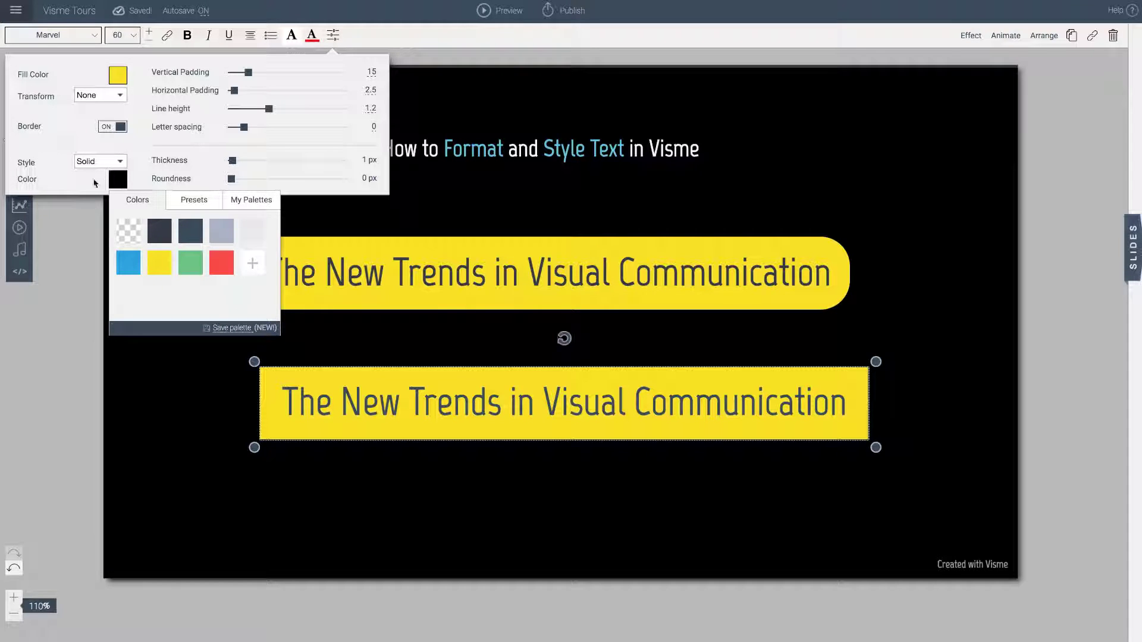
{"action": "left_click", "coordinate": [119, 162]}
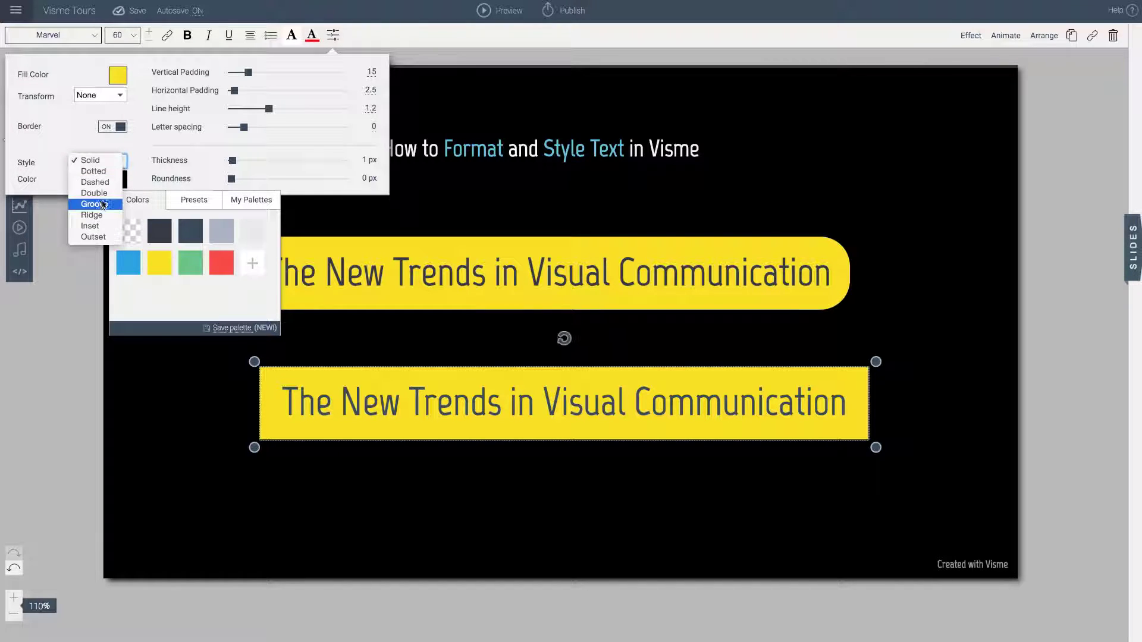
{"action": "left_click", "coordinate": [181, 175]}
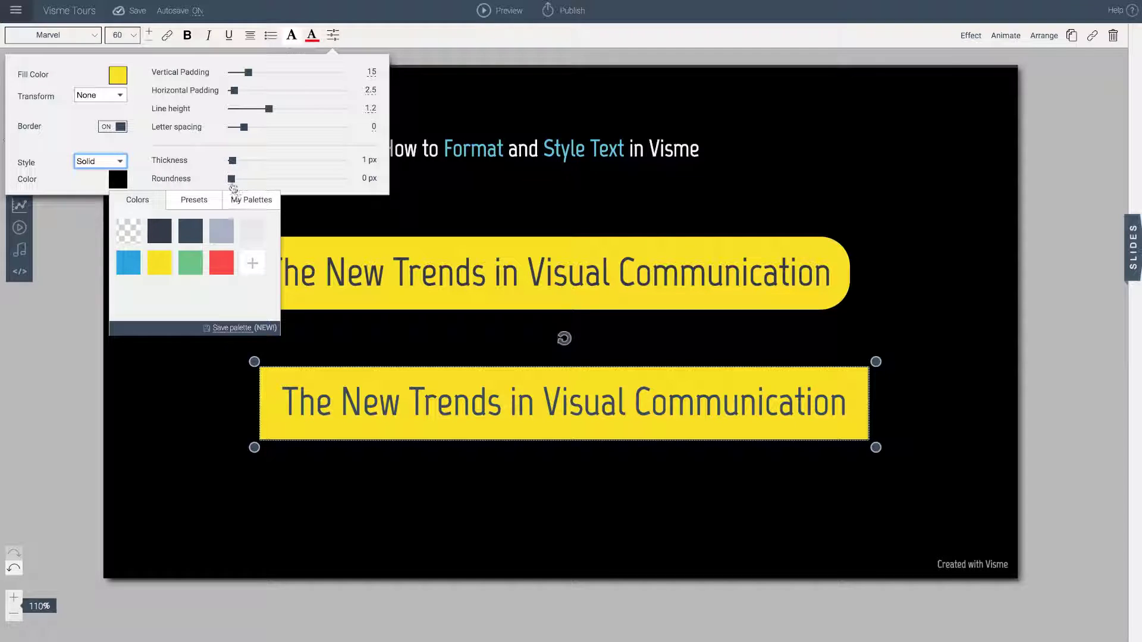
{"action": "left_click_drag", "start_coordinate": [231, 179], "coordinate": [360, 190]}
{"action": "left_click", "coordinate": [285, 509]}
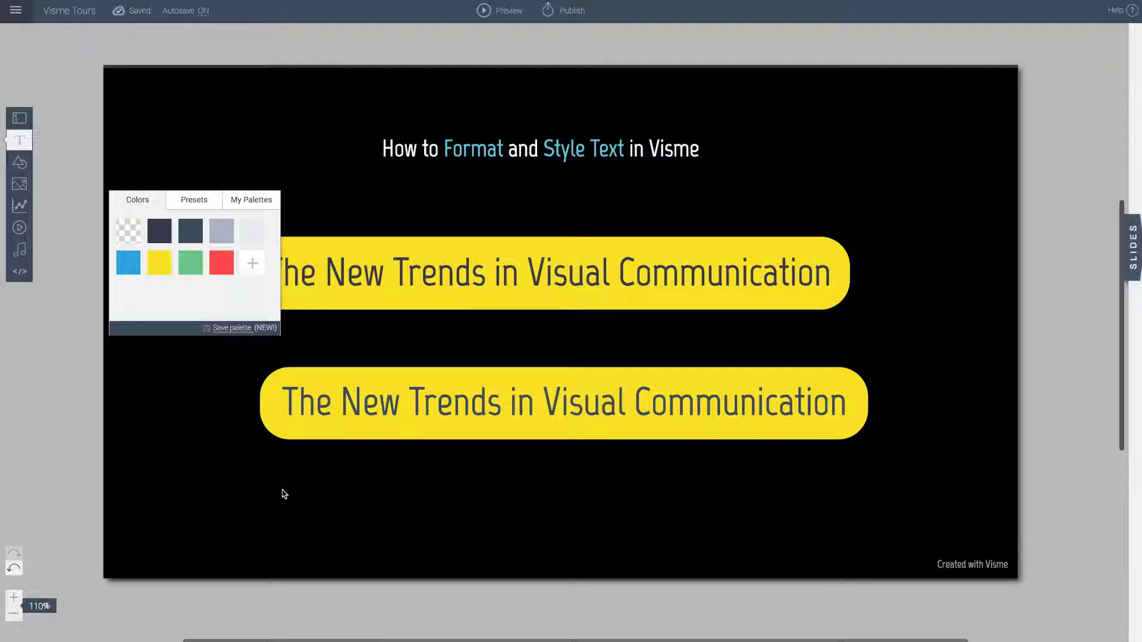
Line the lower yellow box up with the pill-shaped box above it.
{"action": "double_click", "coordinate": [360, 410]}
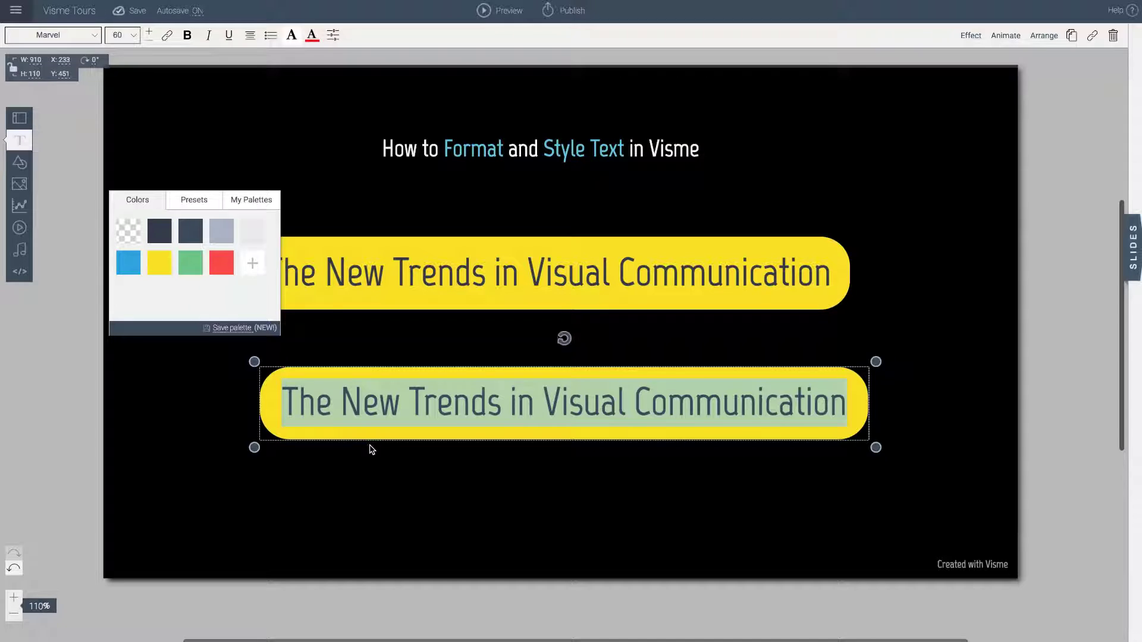
{"action": "left_click", "coordinate": [238, 198]}
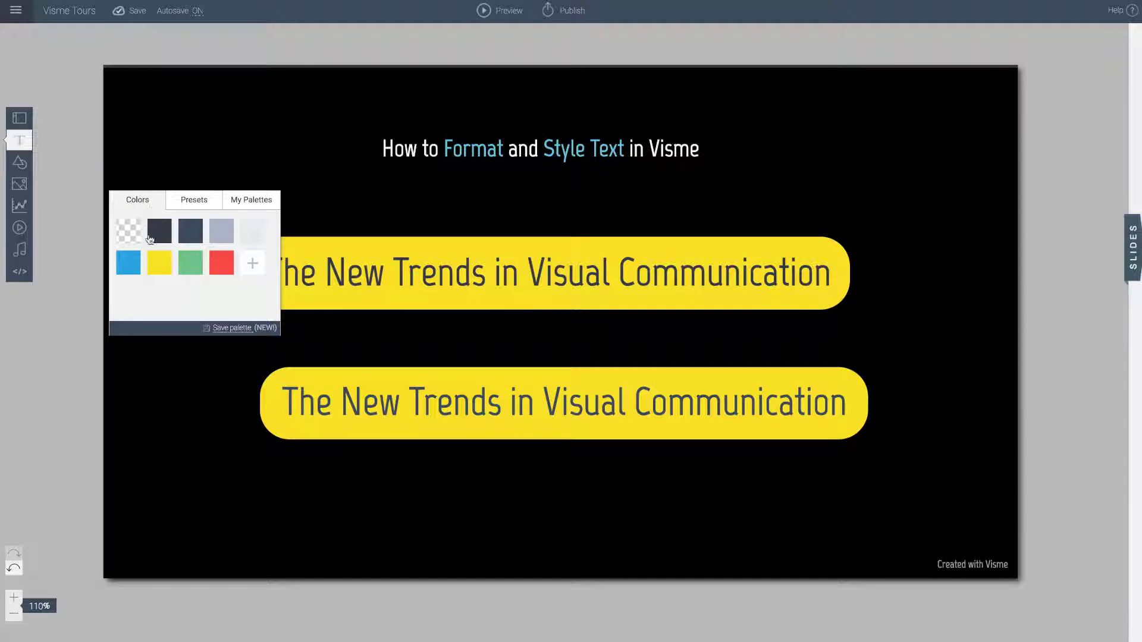
{"action": "left_click", "coordinate": [159, 271]}
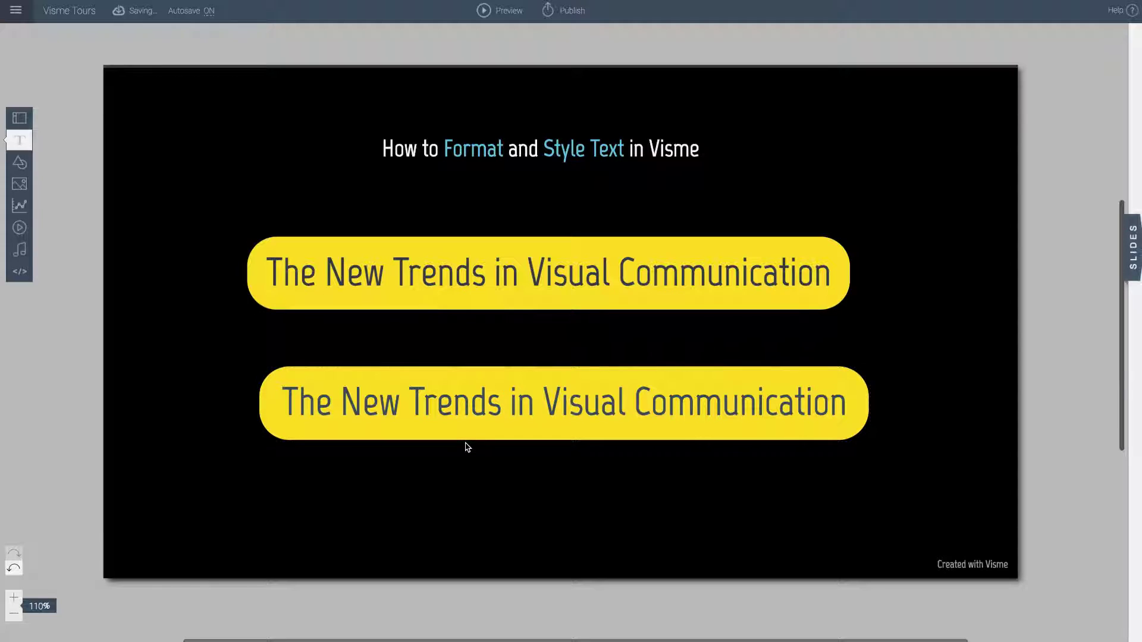
{"action": "double_click", "coordinate": [439, 433]}
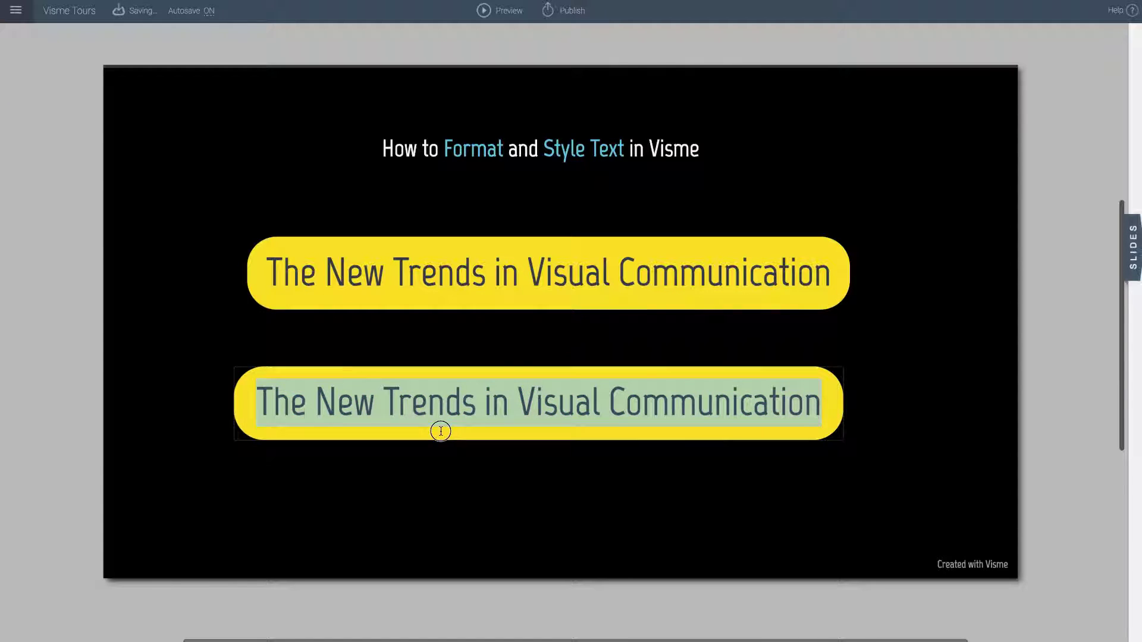
{"action": "left_click_drag", "start_coordinate": [448, 433], "coordinate": [449, 433]}
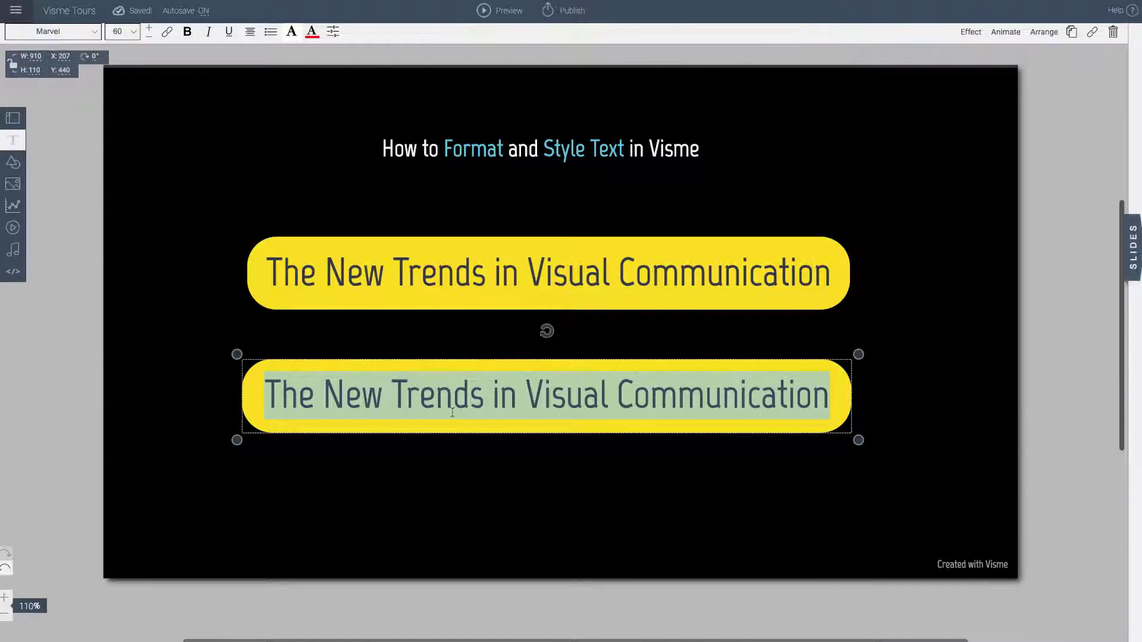
{"action": "double_click", "coordinate": [437, 394]}
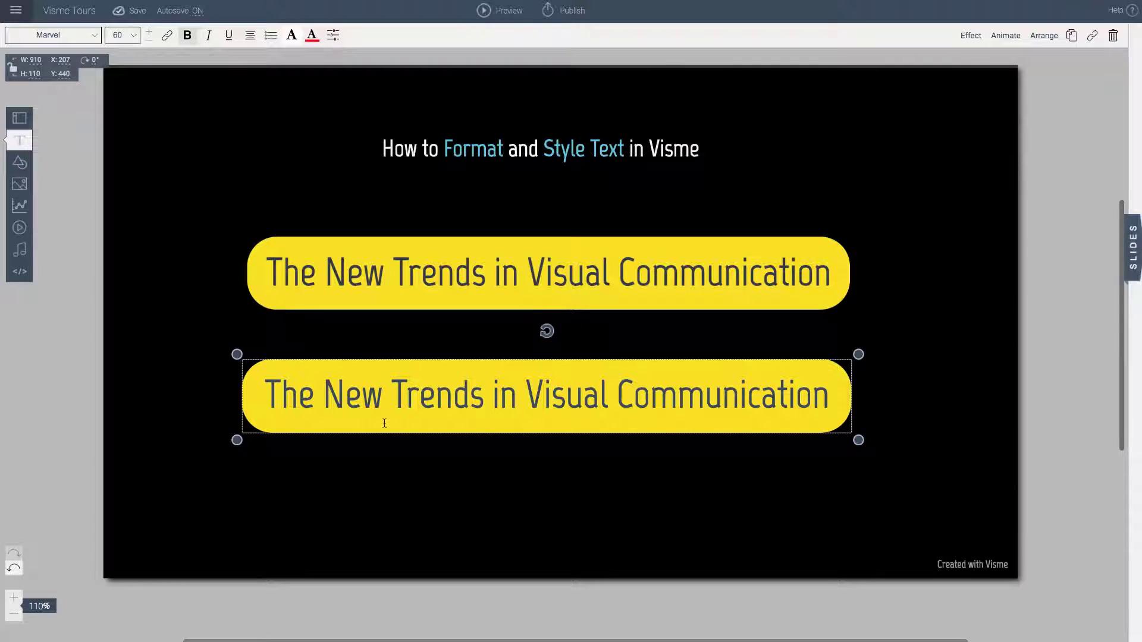
{"action": "left_click", "coordinate": [409, 445]}
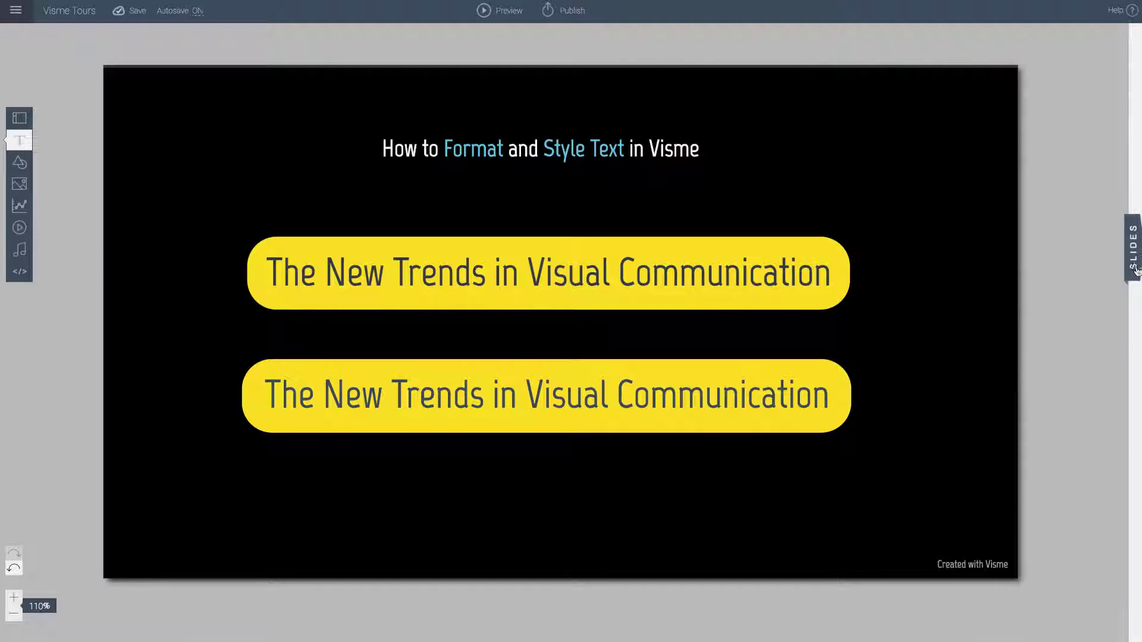
Switch to slide 3 and scroll through the Text Widgets library.
{"action": "left_click", "coordinate": [1133, 247]}
{"action": "left_click", "coordinate": [1096, 258]}
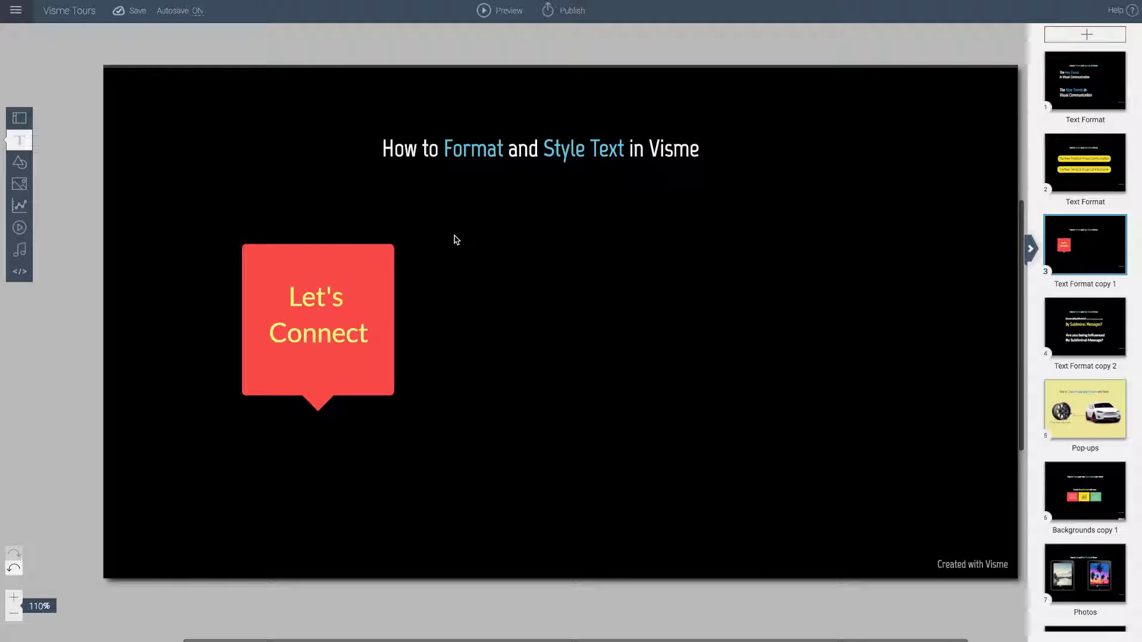
{"action": "left_click", "coordinate": [20, 141]}
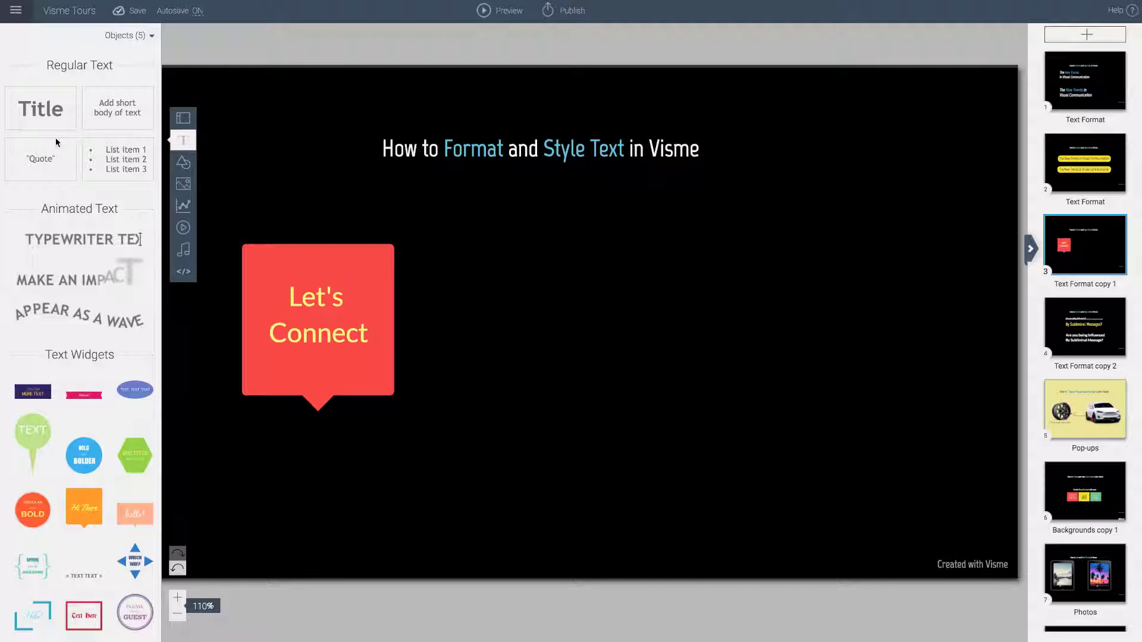
{"action": "scroll", "coordinate": [110, 300], "scroll_direction": "down", "scroll_amount": 3}
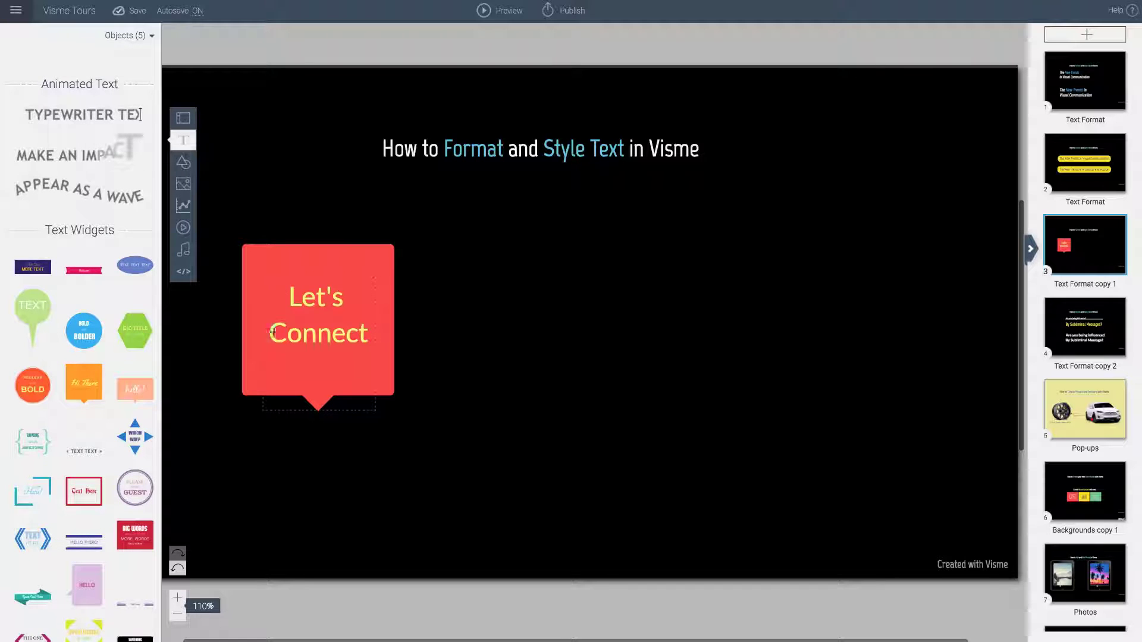
{"action": "scroll", "coordinate": [99, 284], "scroll_direction": "down", "scroll_amount": 1}
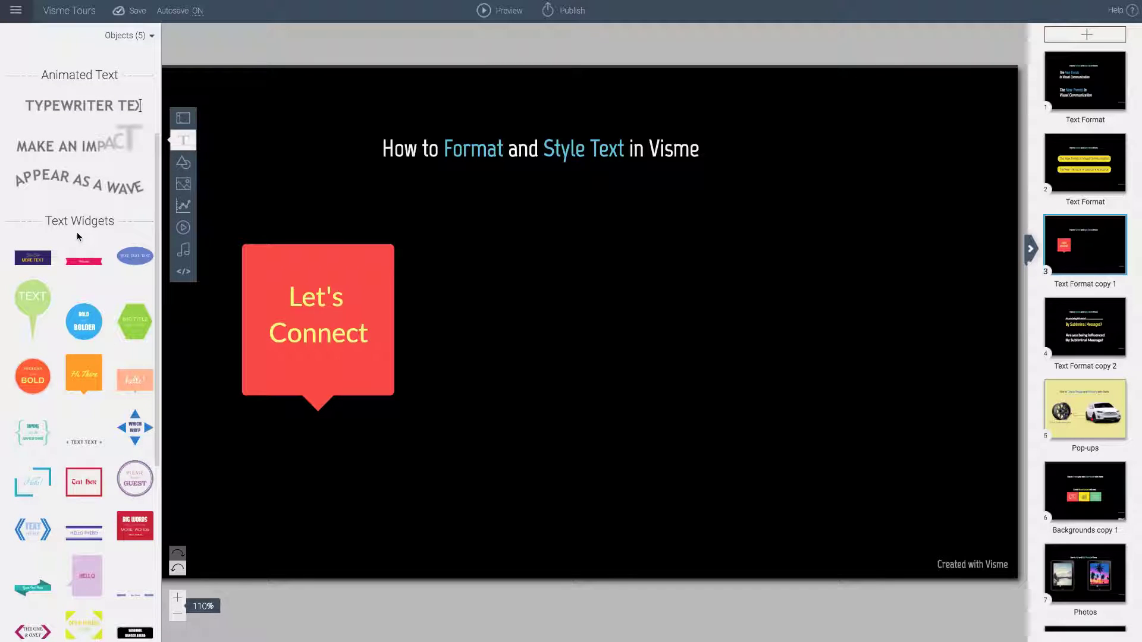
{"action": "scroll", "coordinate": [52, 260], "scroll_direction": "down", "scroll_amount": 1}
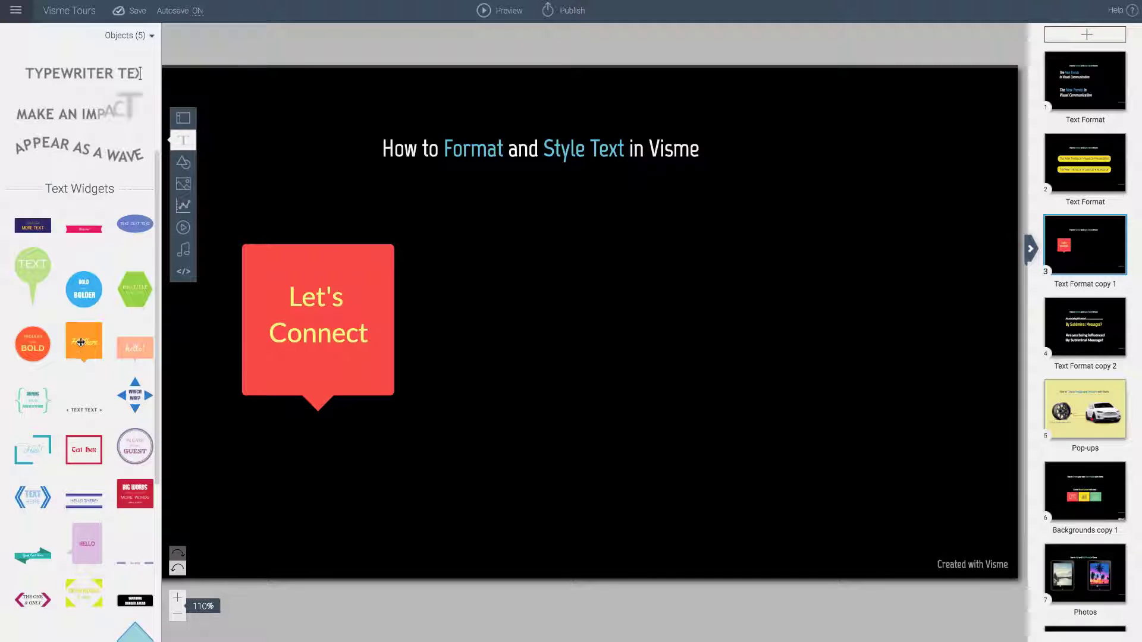
Add the orange 'hi there' speech-bubble widget and move it level with 'Let's Connect'.
{"action": "left_click_drag", "start_coordinate": [94, 340], "coordinate": [619, 324]}
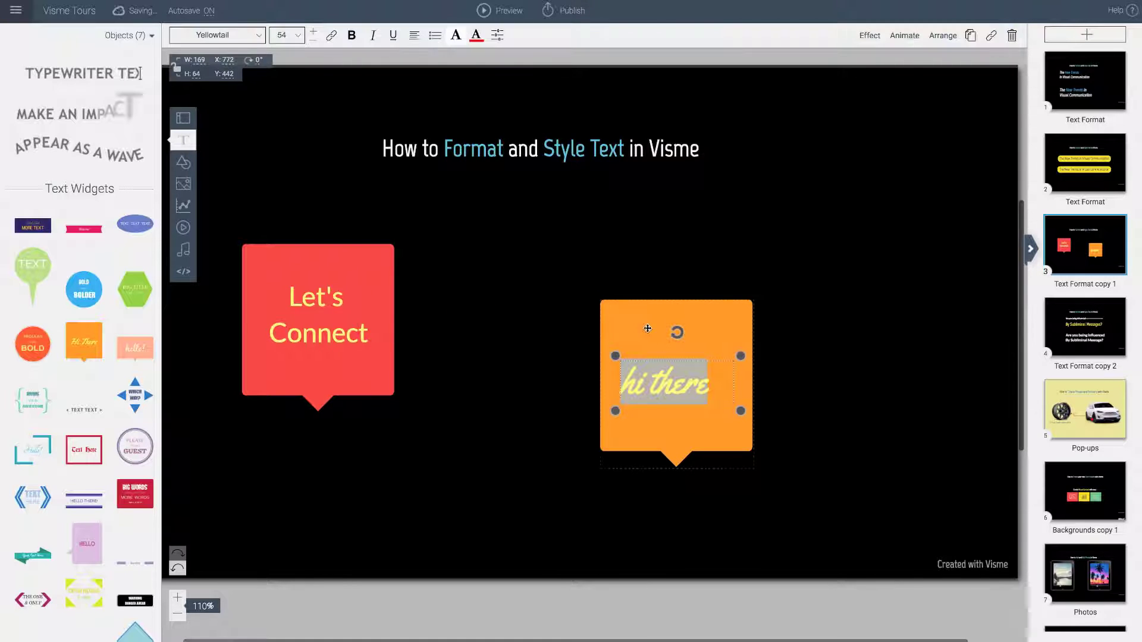
{"action": "left_click_drag", "start_coordinate": [558, 288], "coordinate": [738, 433]}
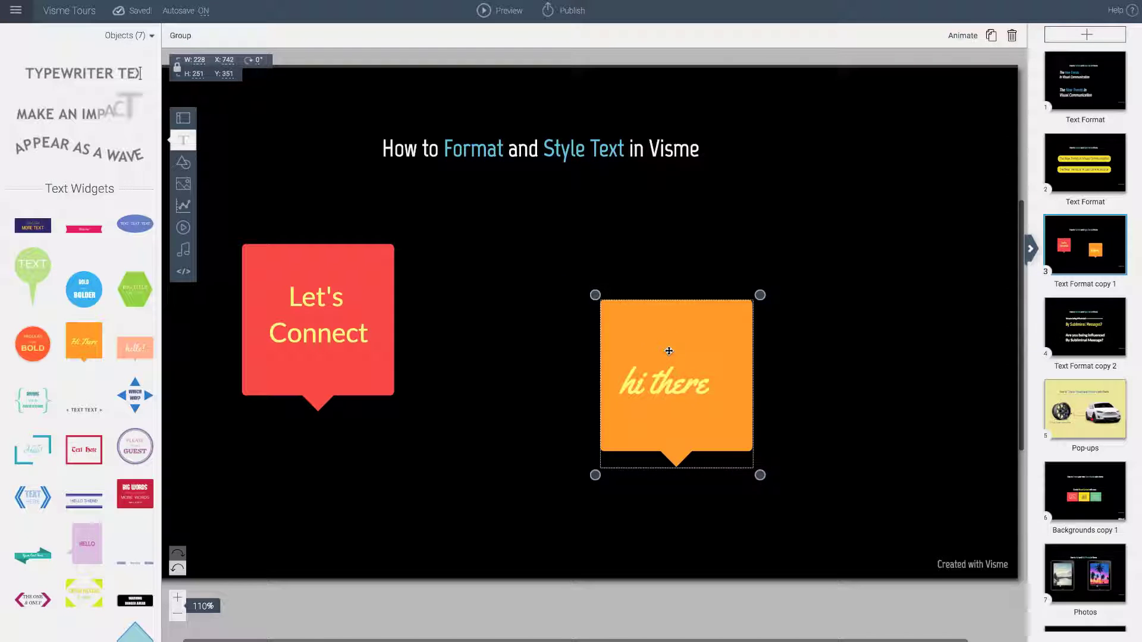
{"action": "left_click_drag", "start_coordinate": [668, 351], "coordinate": [670, 290]}
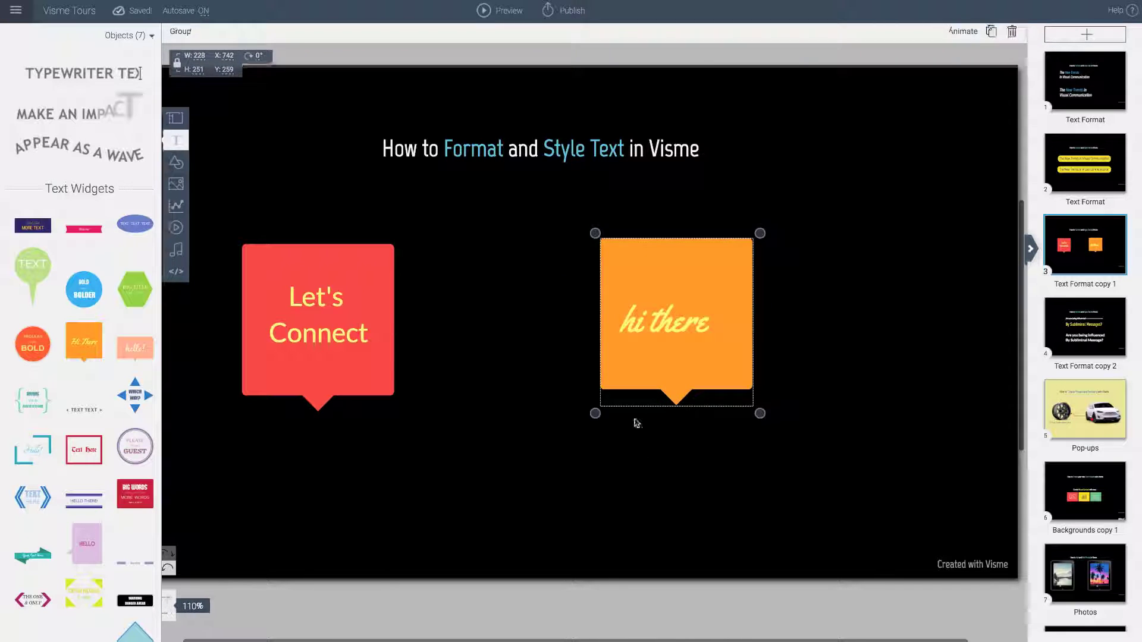
{"action": "left_click", "coordinate": [635, 421]}
Change the new widget's background fill to red.
{"action": "left_click", "coordinate": [661, 305]}
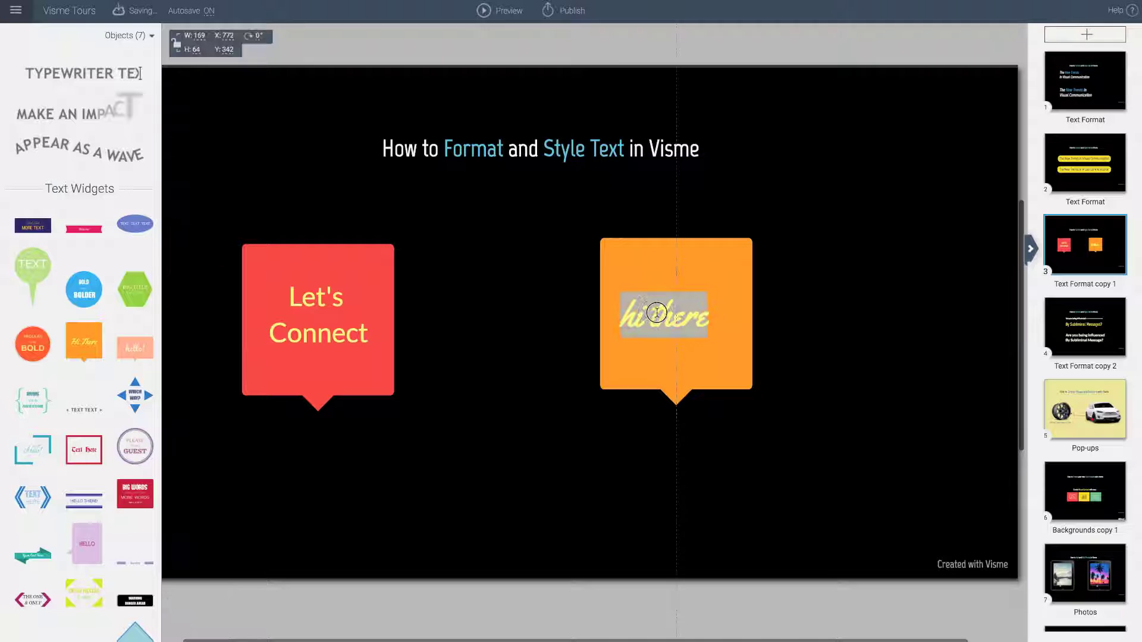
{"action": "left_click", "coordinate": [618, 241]}
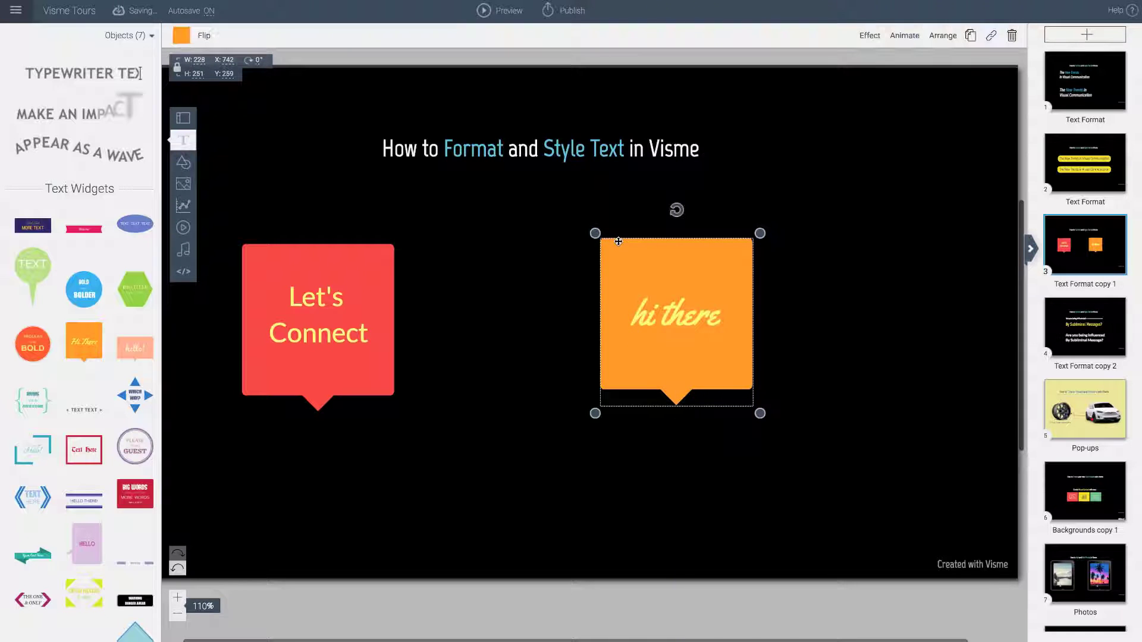
{"action": "left_click", "coordinate": [625, 260]}
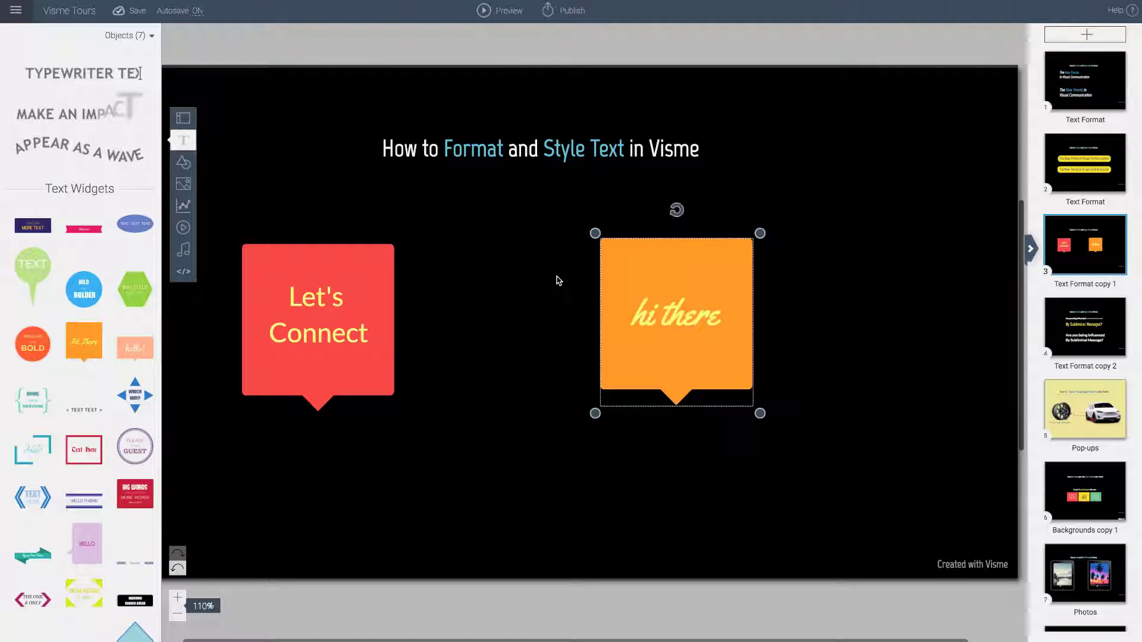
{"action": "left_click", "coordinate": [558, 280]}
{"action": "left_click", "coordinate": [616, 361]}
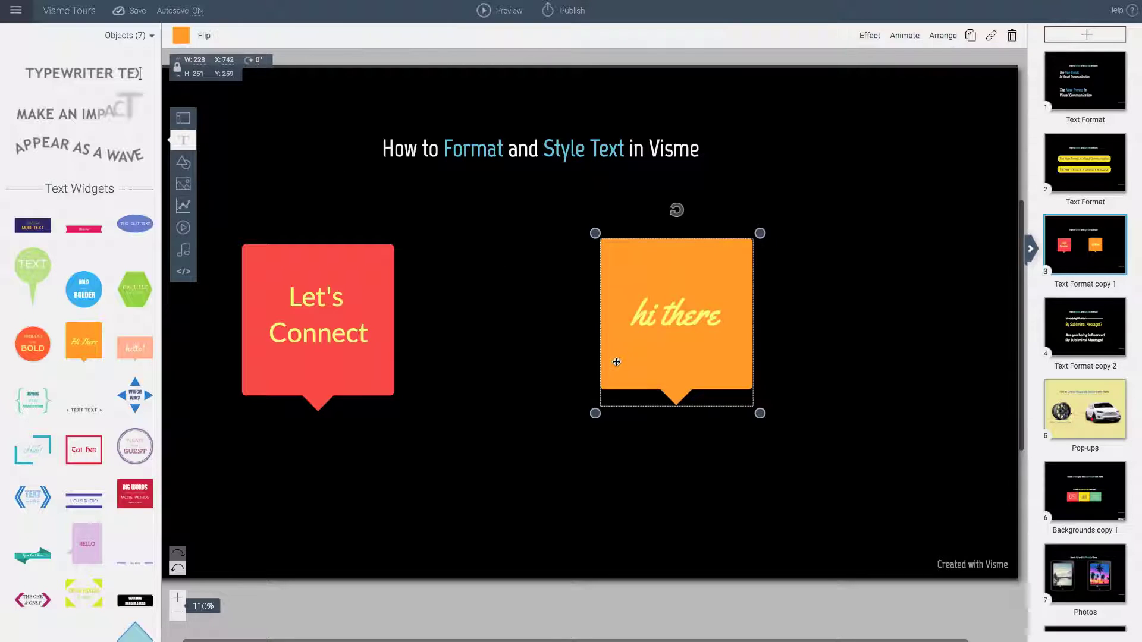
{"action": "left_click", "coordinate": [181, 35]}
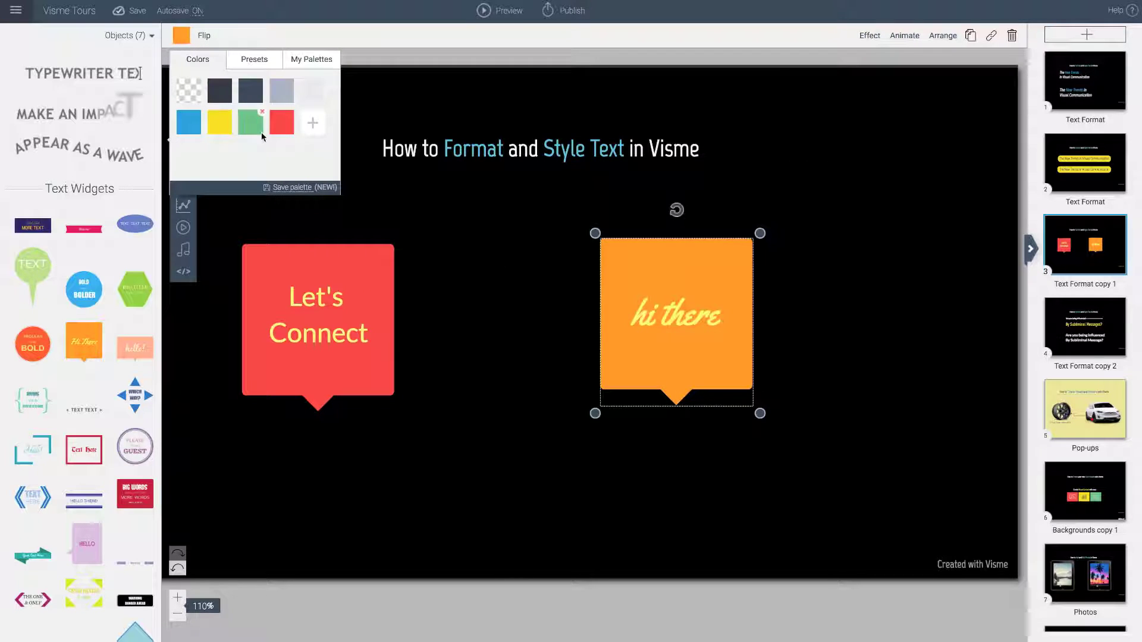
{"action": "left_click", "coordinate": [277, 128]}
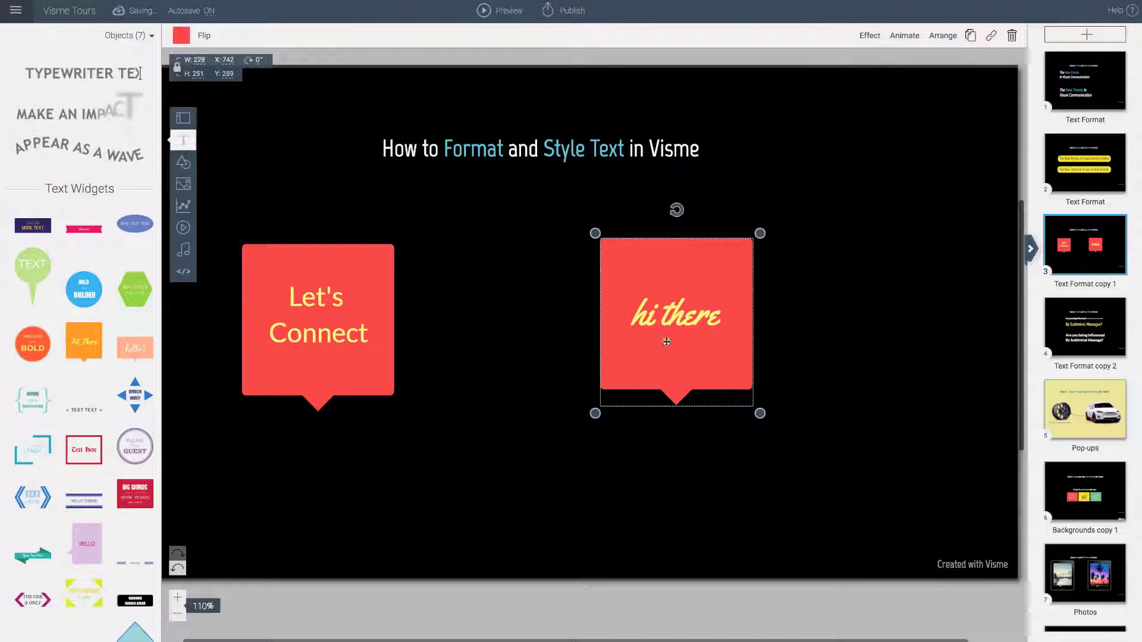
{"action": "double_click", "coordinate": [663, 316]}
Set the bubble text to Helvetica and start retyping it as 'Let's'.
{"action": "triple_click", "coordinate": [663, 316]}
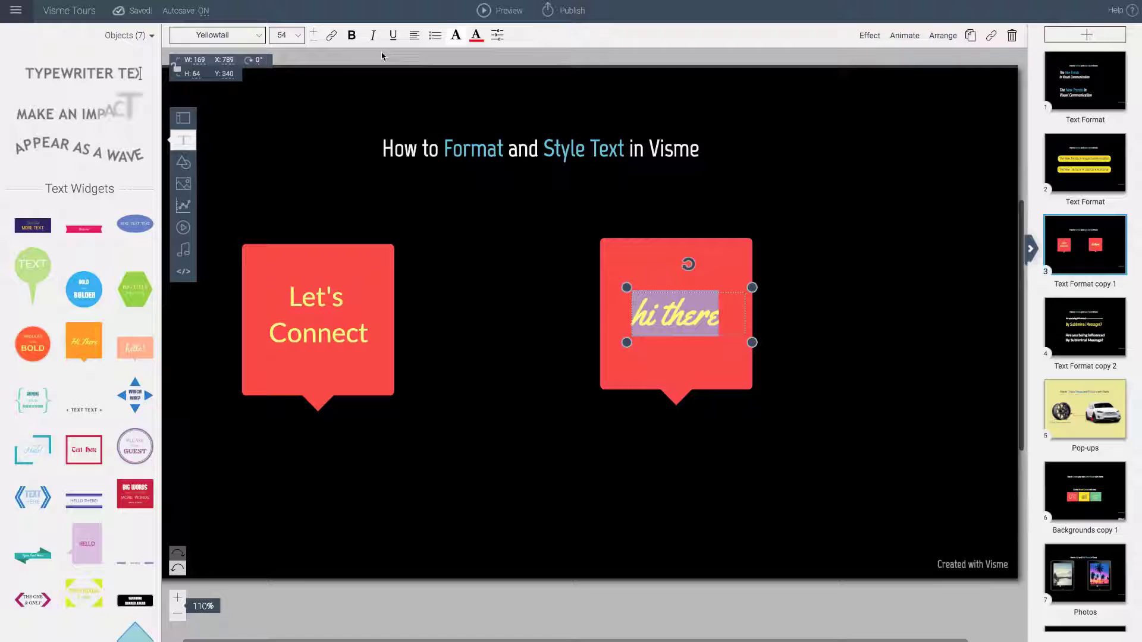
{"action": "left_click", "coordinate": [259, 37]}
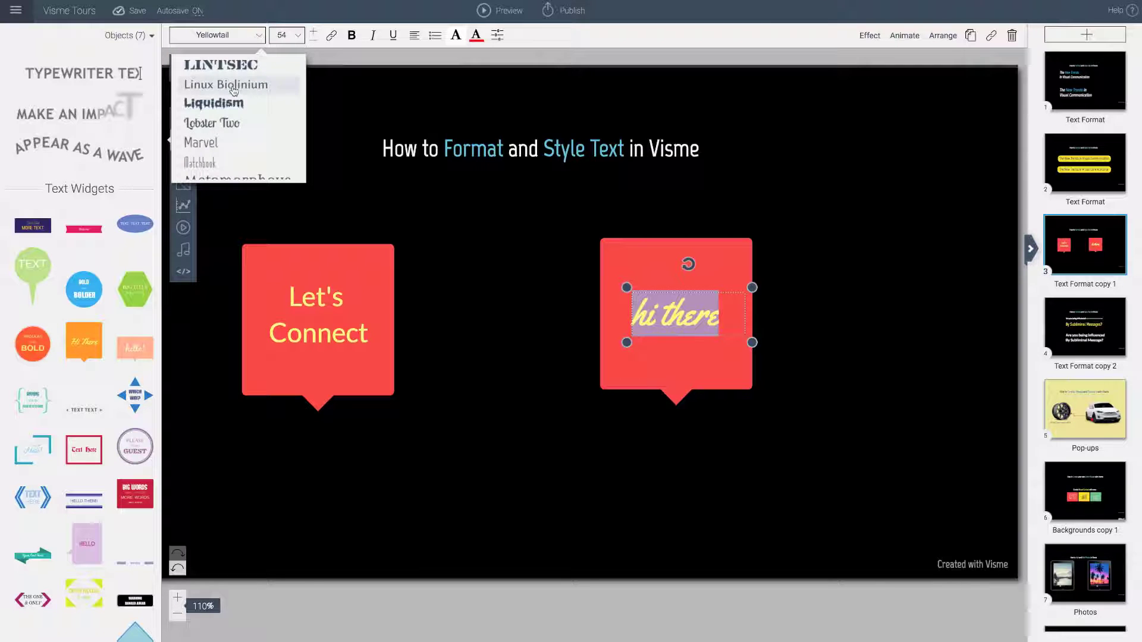
{"action": "scroll", "coordinate": [234, 89], "scroll_direction": "down", "scroll_amount": 3}
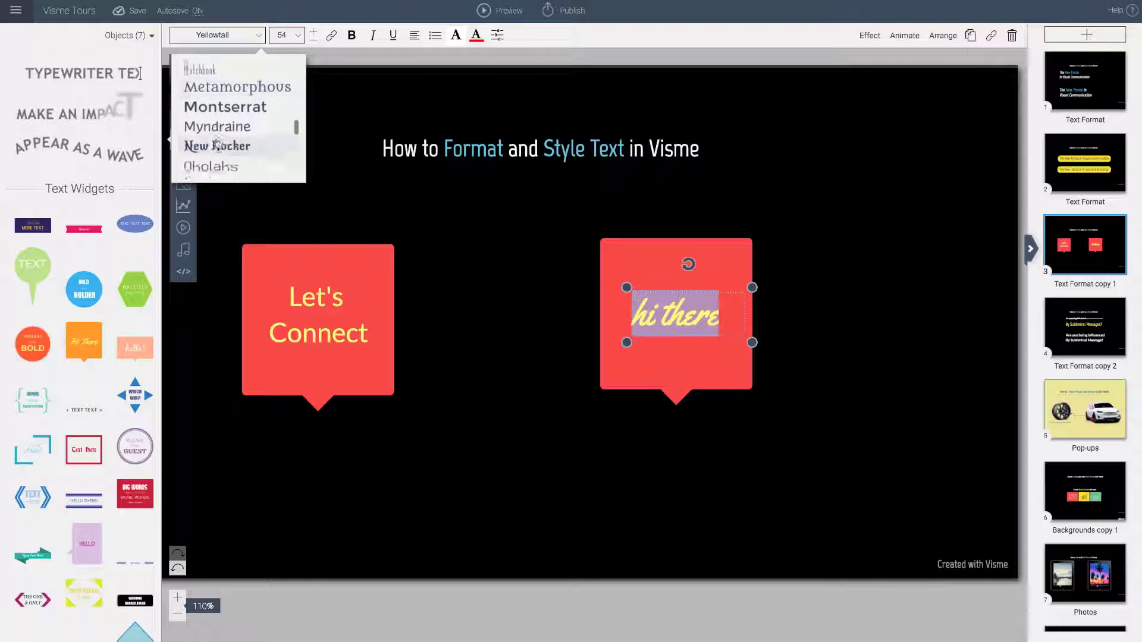
{"action": "scroll", "coordinate": [217, 169], "scroll_direction": "up", "scroll_amount": 5}
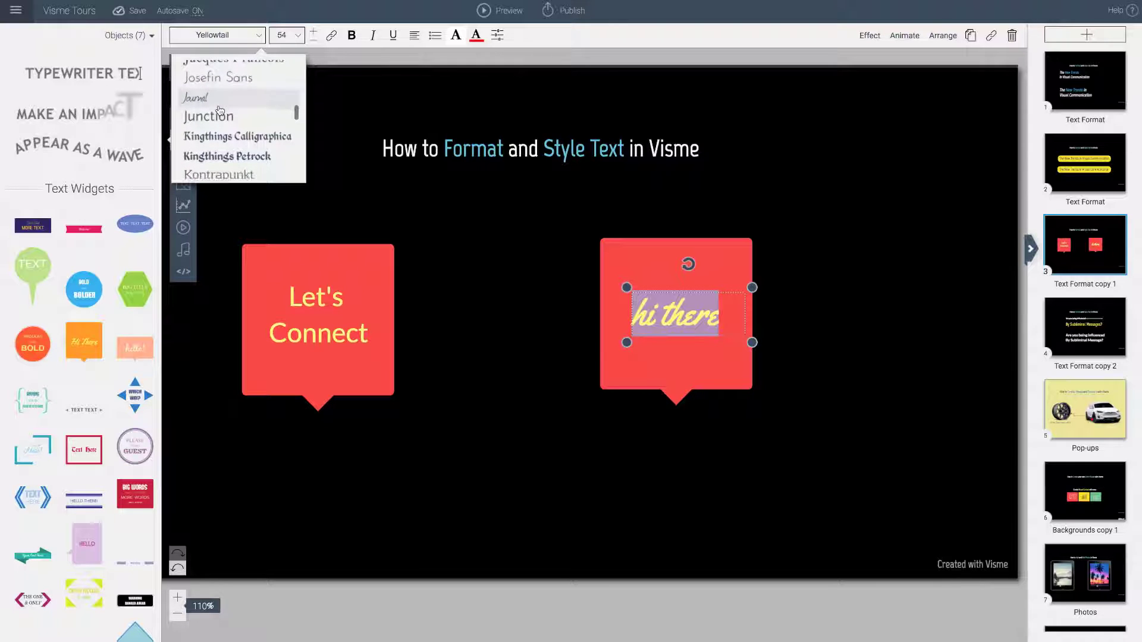
{"action": "scroll", "coordinate": [220, 110], "scroll_direction": "up", "scroll_amount": 2}
{"action": "scroll", "coordinate": [220, 108], "scroll_direction": "up", "scroll_amount": 2}
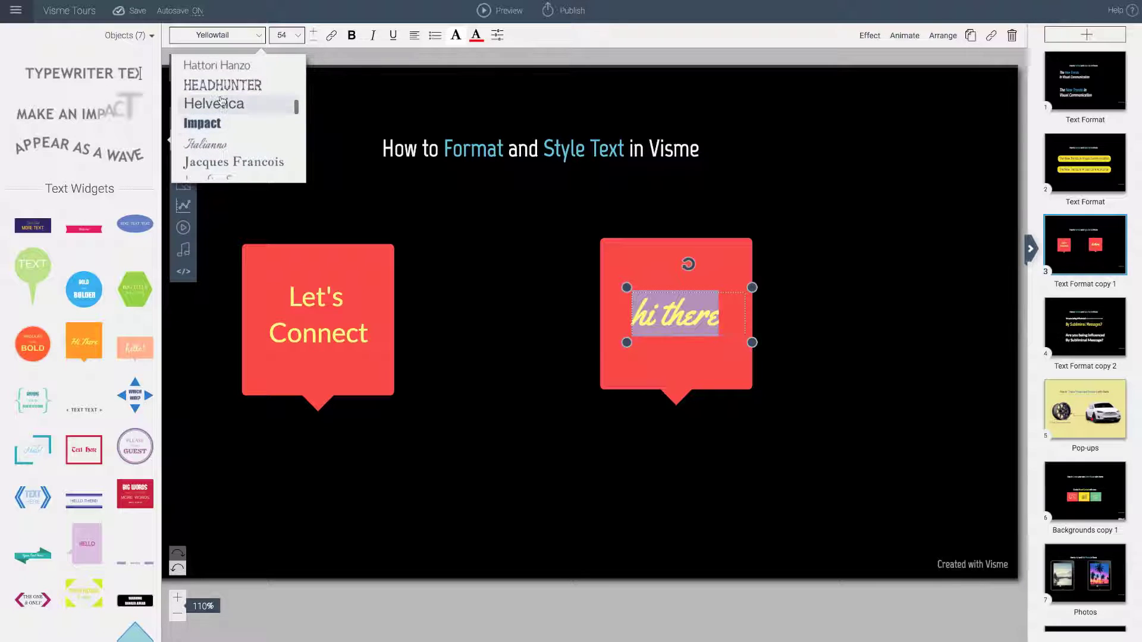
{"action": "left_click", "coordinate": [222, 103]}
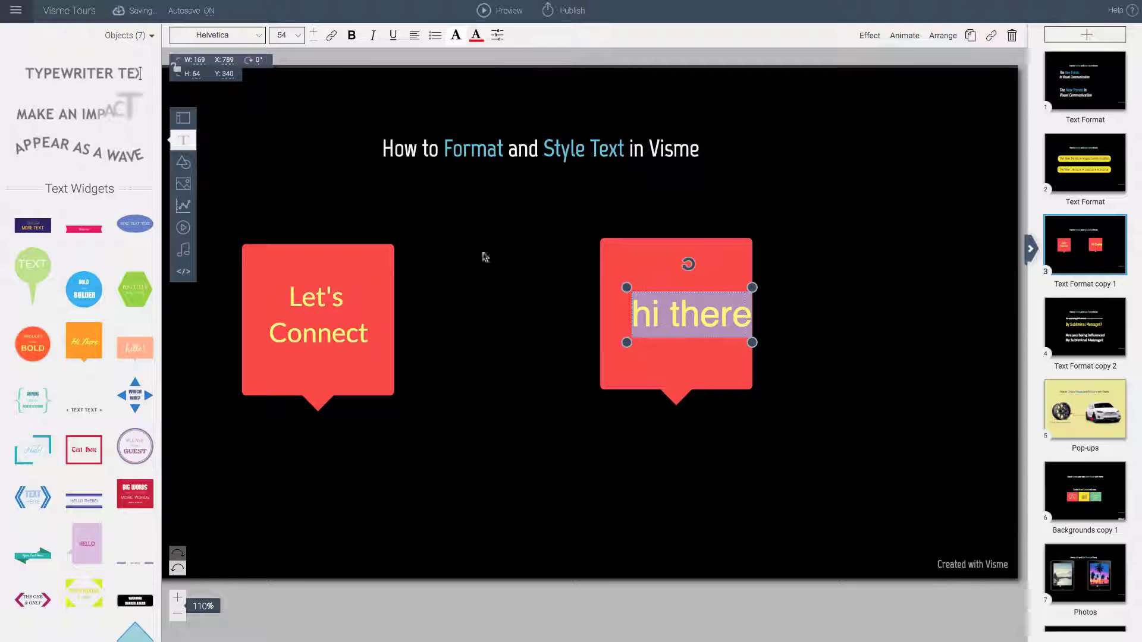
{"action": "type", "text": "Let's"}
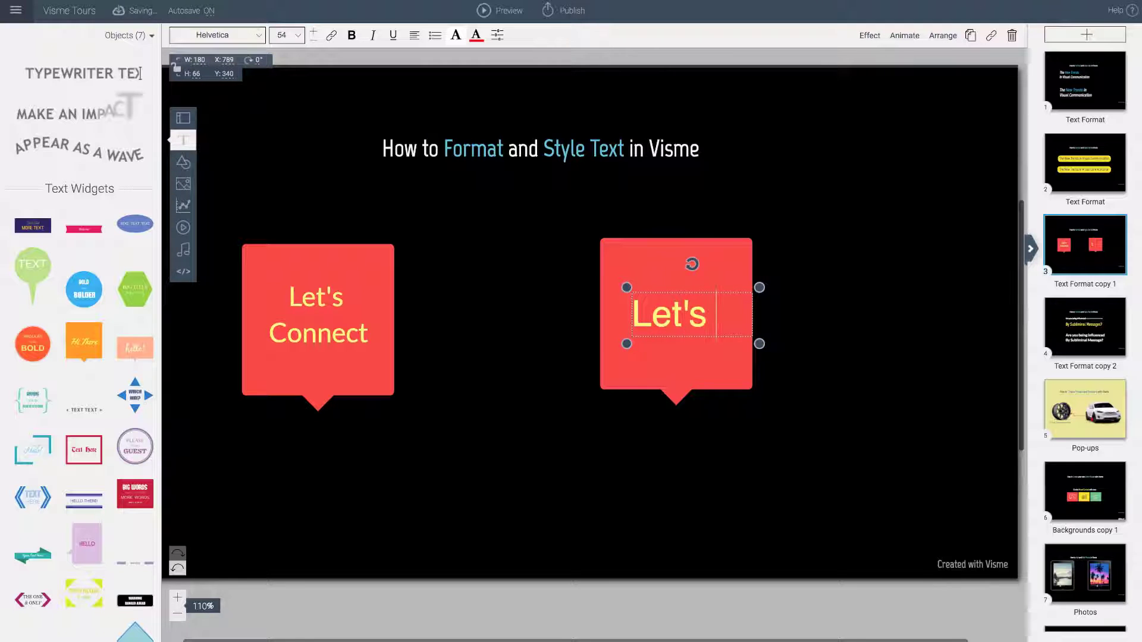
Complete the text as 'Let's' and 'Connect' on two lines and select both.
{"action": "key", "text": "Return"}
{"action": "type", "text": "Connect"}
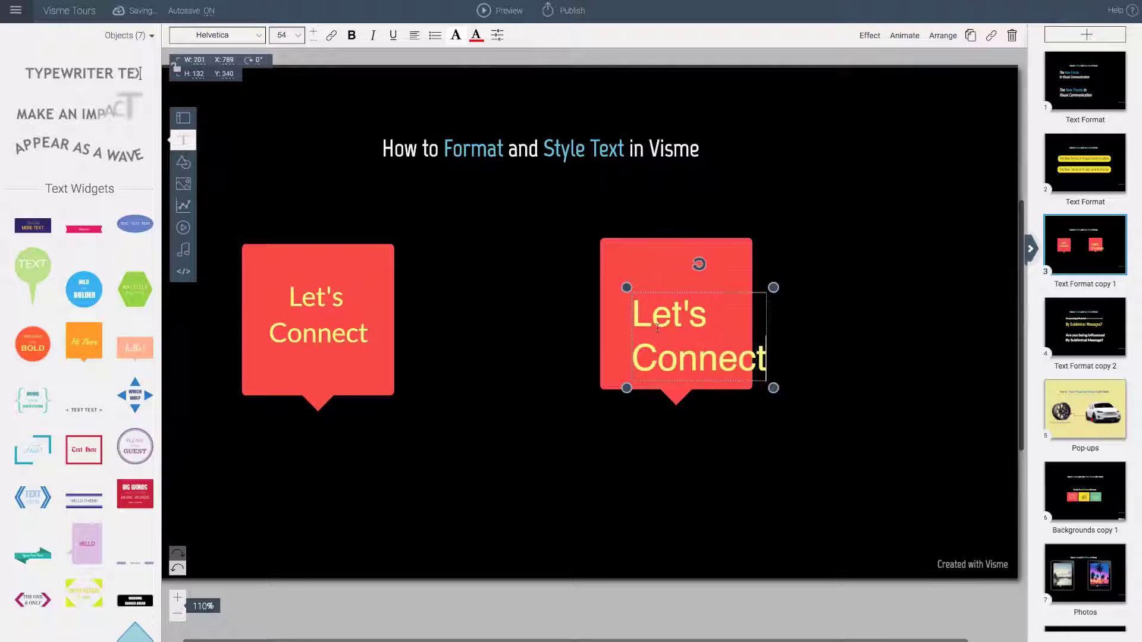
{"action": "left_click_drag", "start_coordinate": [635, 316], "coordinate": [763, 364]}
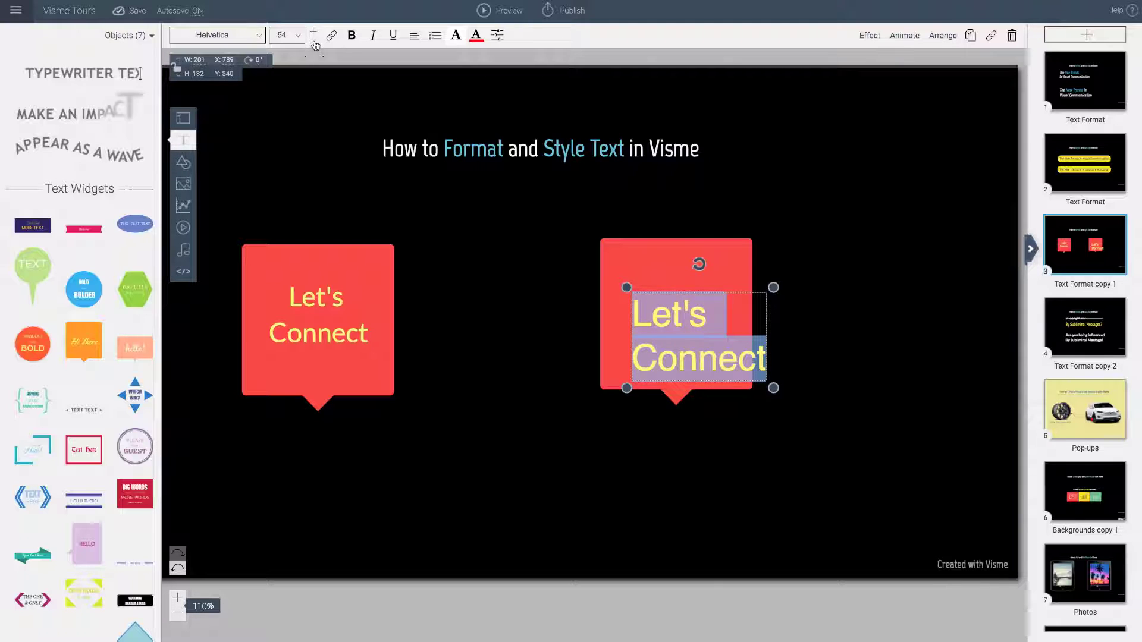
Reduce the Let's Connect text to size 40 and centre-align it.
{"action": "left_click", "coordinate": [314, 40]}
{"action": "left_click", "coordinate": [314, 40]}
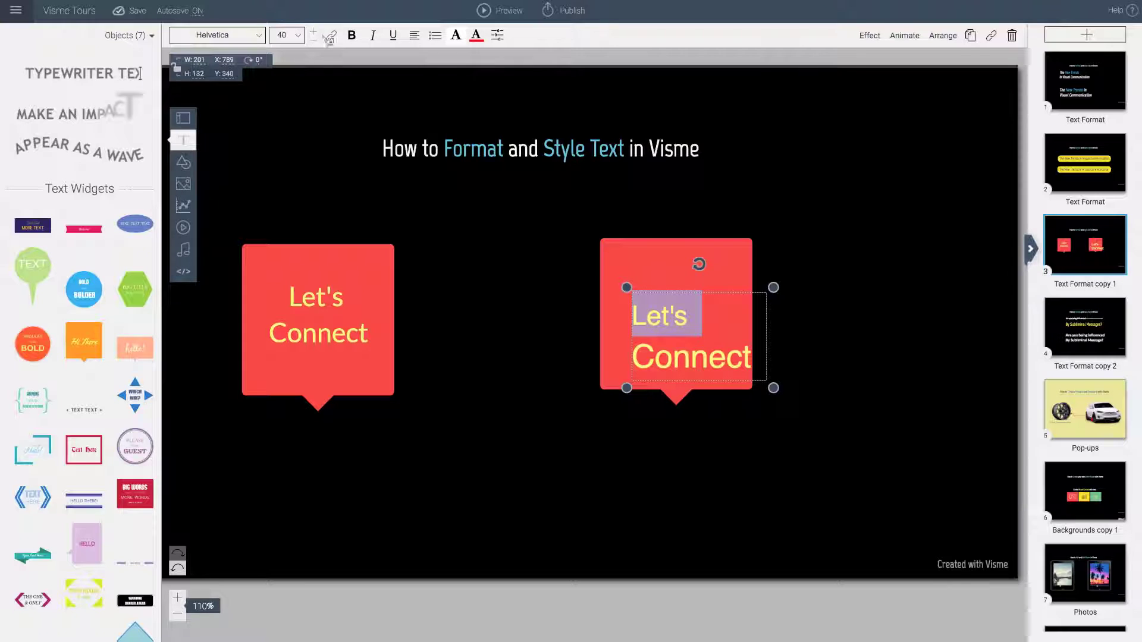
{"action": "left_click", "coordinate": [415, 36]}
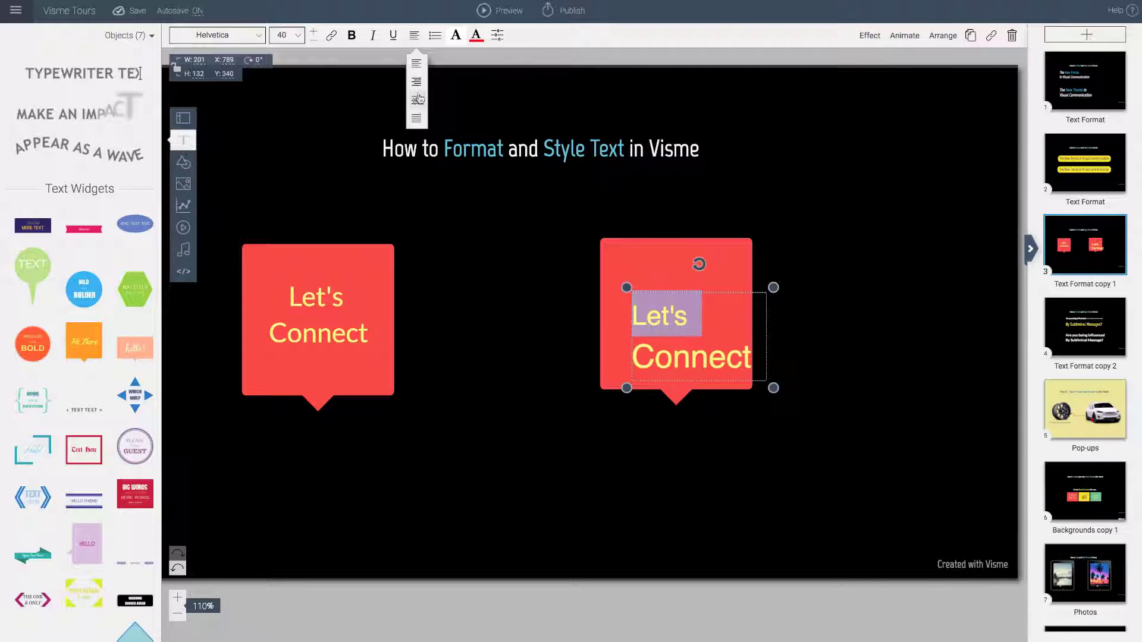
{"action": "left_click", "coordinate": [421, 106]}
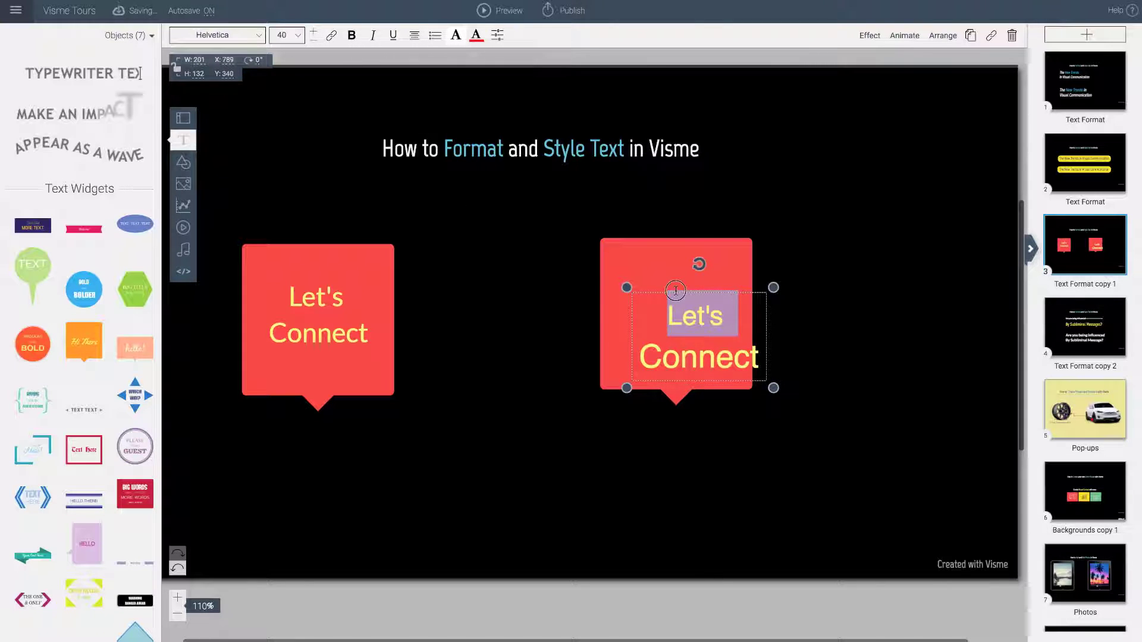
{"action": "left_click", "coordinate": [654, 446]}
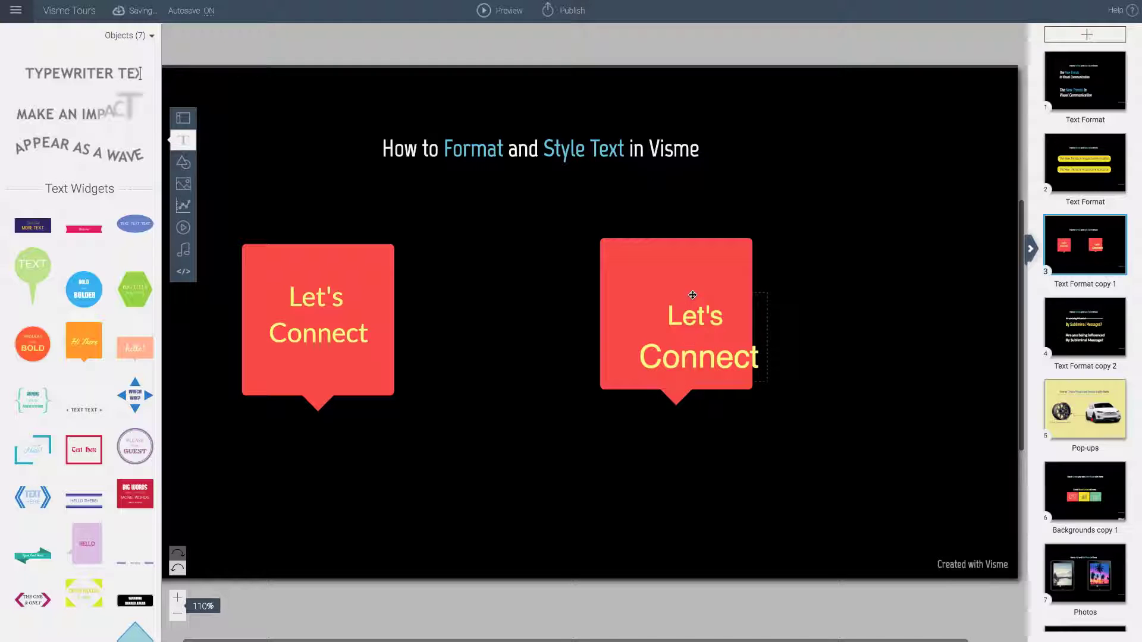
{"action": "double_click", "coordinate": [675, 276]}
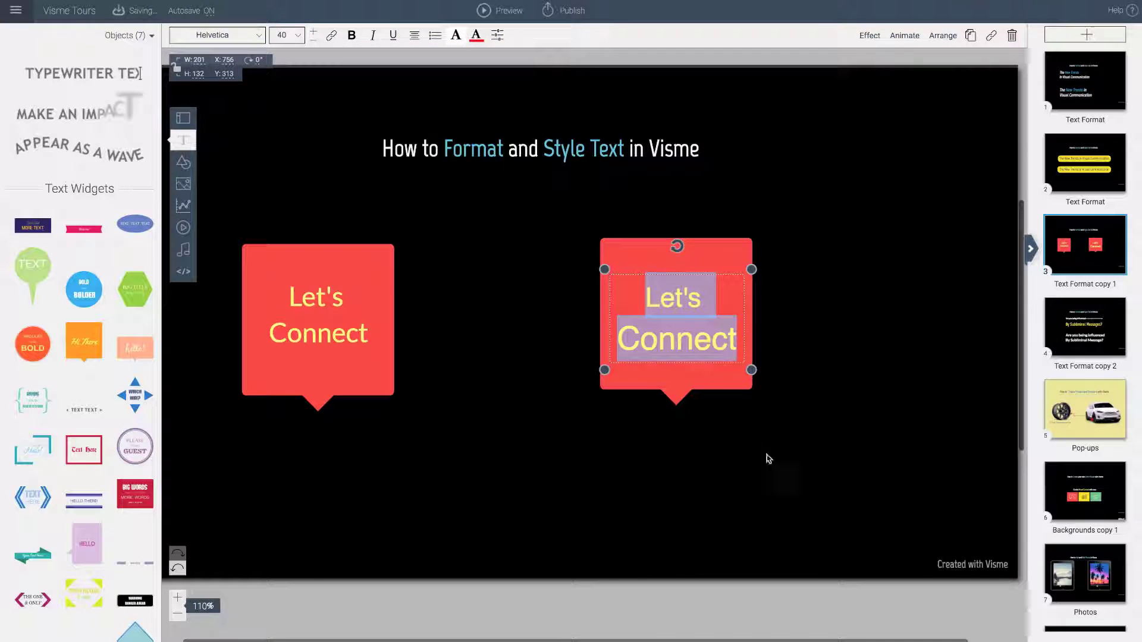
{"action": "left_click", "coordinate": [771, 444]}
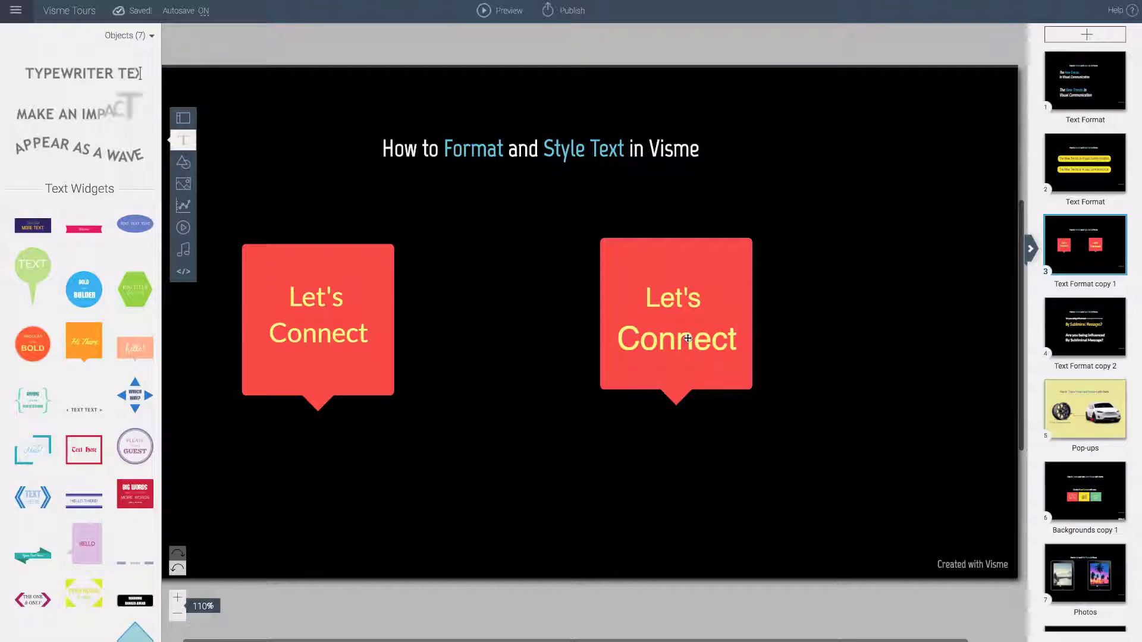
Set the Let's Connect text's line height to 1 and move it slightly lower.
{"action": "double_click", "coordinate": [687, 339]}
{"action": "left_click_drag", "start_coordinate": [638, 293], "coordinate": [736, 346]}
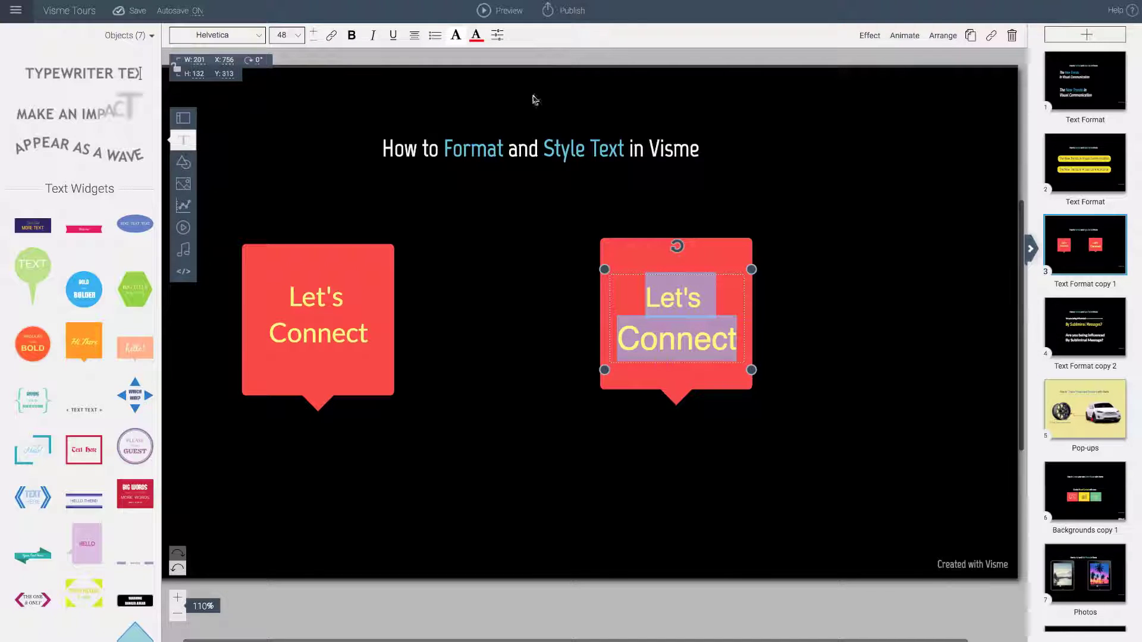
{"action": "left_click", "coordinate": [497, 35]}
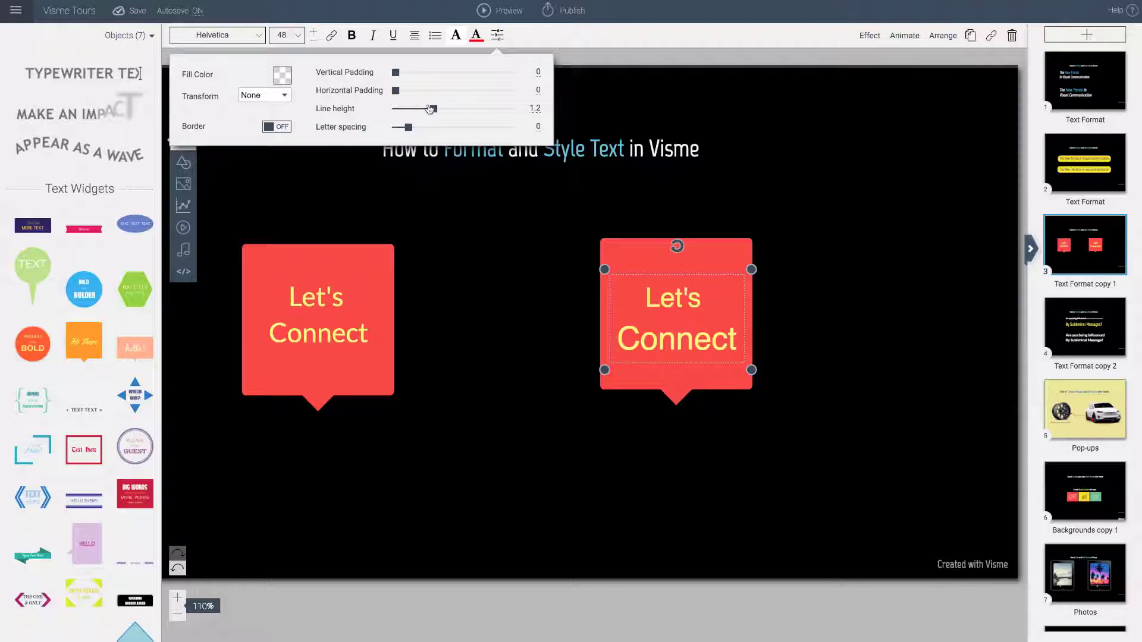
{"action": "left_click", "coordinate": [535, 109]}
{"action": "type", "text": "1"}
{"action": "key", "text": "Return"}
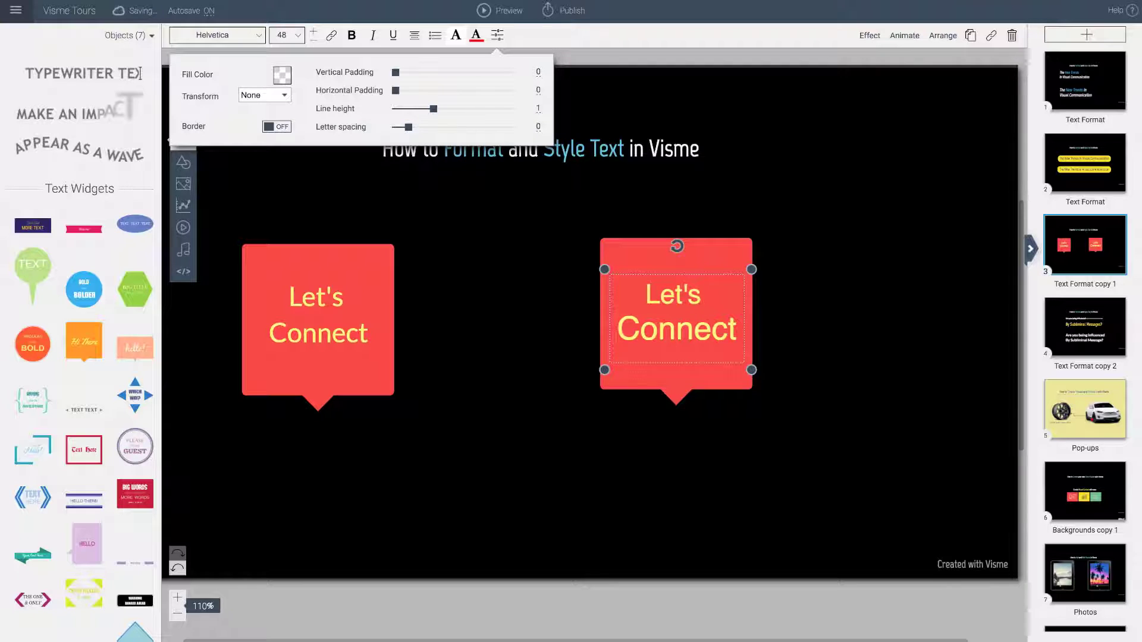
{"action": "left_click_drag", "start_coordinate": [661, 366], "coordinate": [659, 371]}
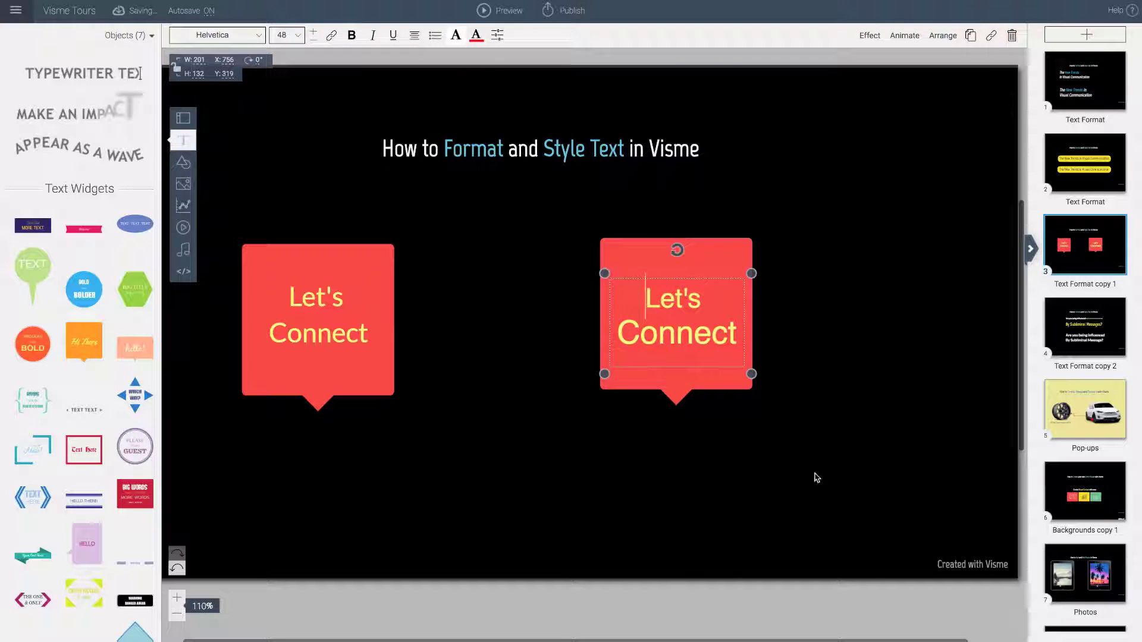
{"action": "left_click", "coordinate": [795, 443]}
Shift the second bubble slightly left, level with the original.
{"action": "right_click", "coordinate": [798, 439]}
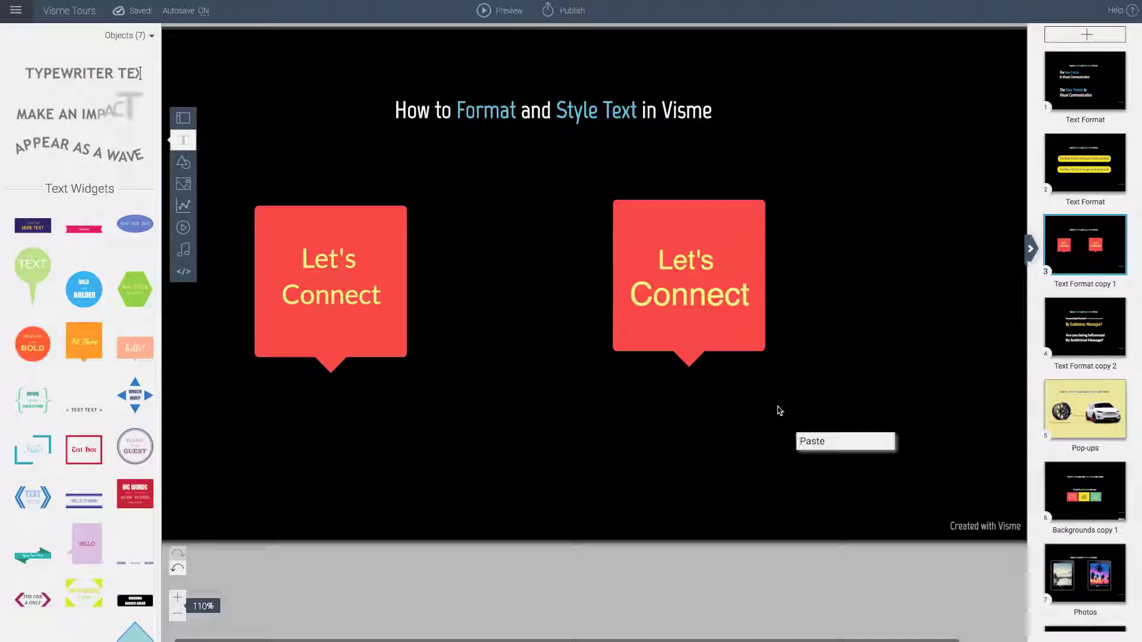
{"action": "left_click", "coordinate": [783, 395]}
{"action": "left_click_drag", "start_coordinate": [662, 269], "coordinate": [673, 237]}
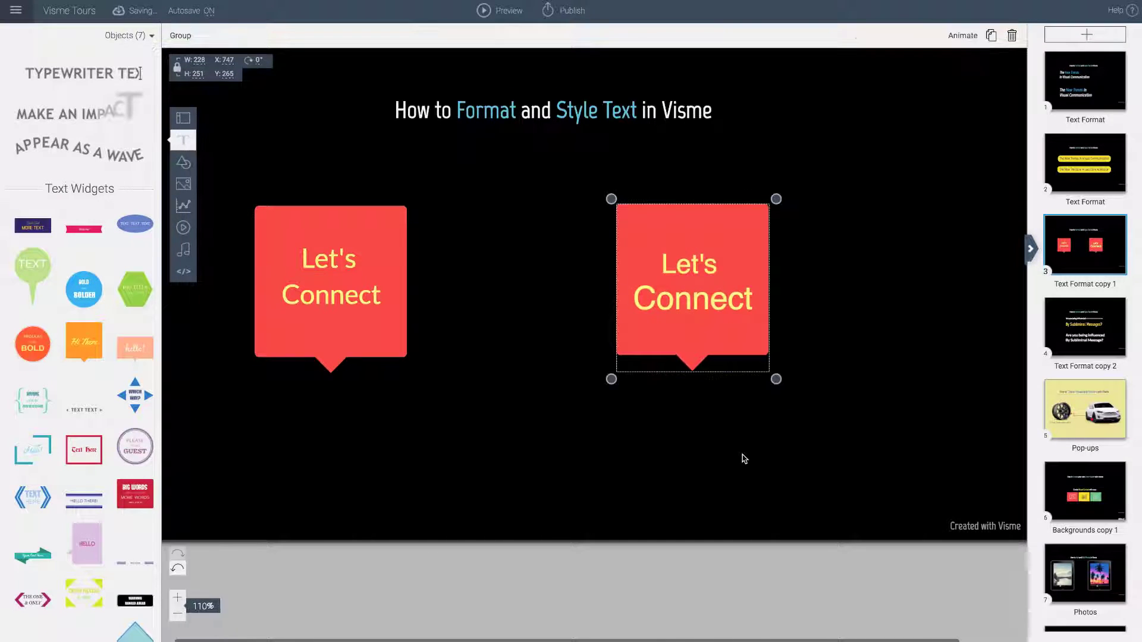